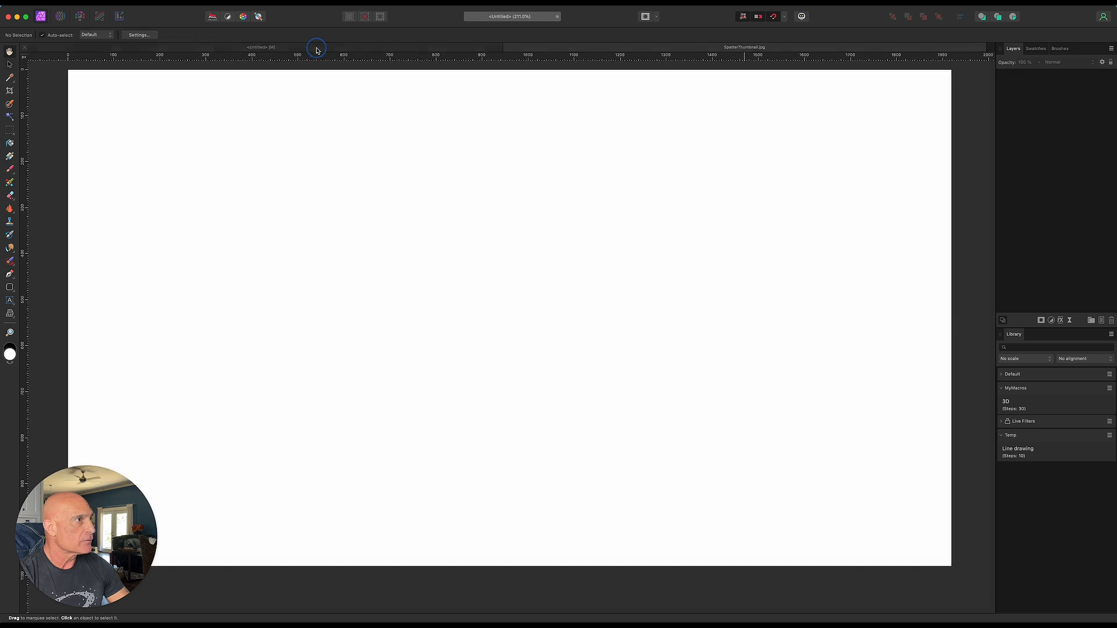
# Step: Add the artistic text "SPLAT" in black to the blank white canvas
pyautogui.scroll(2, 412, 248)
pyautogui.scroll(-4, 411, 250)
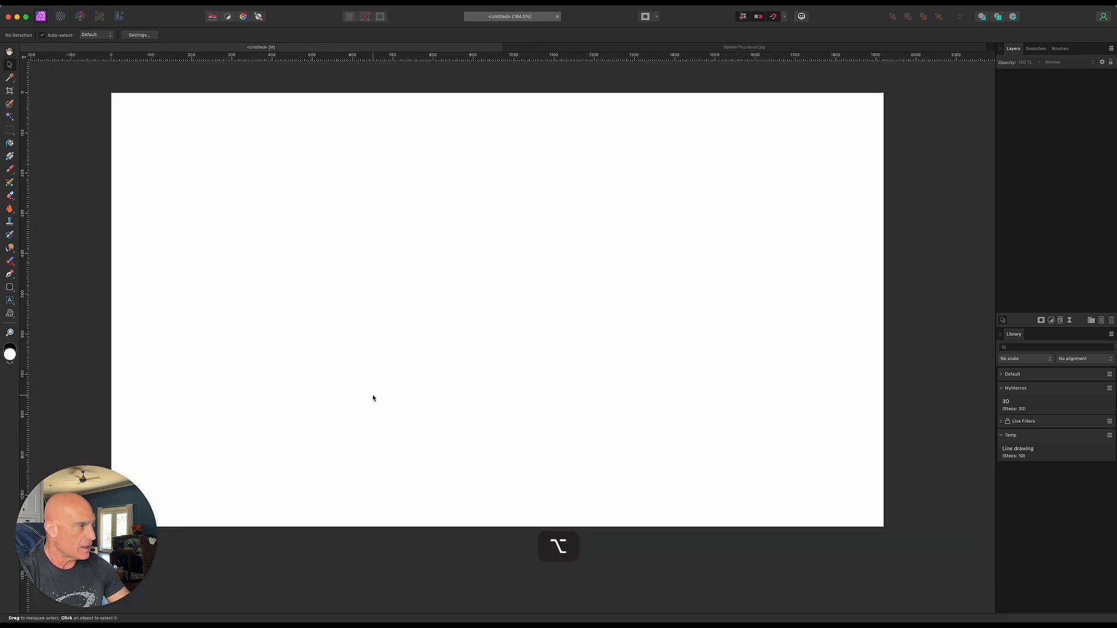
pyautogui.click(10, 301)
pyautogui.moveTo(165, 265); pyautogui.dragTo(248, 418)
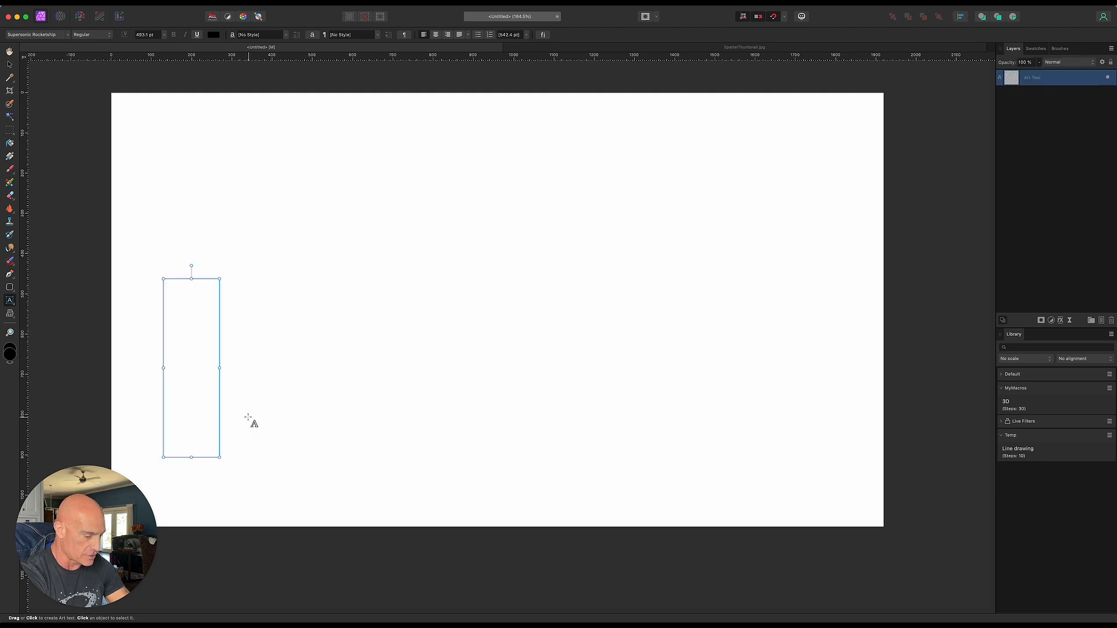
pyautogui.write('SPLAT')
# Step: Enlarge the SPLAT text to about 752.7 pt and position it around the middle of the canvas
pyautogui.click(10, 65)
pyautogui.moveTo(229, 374); pyautogui.dragTo(437, 343)
pyautogui.moveTo(370, 226); pyautogui.dragTo(214, 163)
pyautogui.moveTo(355, 280); pyautogui.dragTo(416, 310)
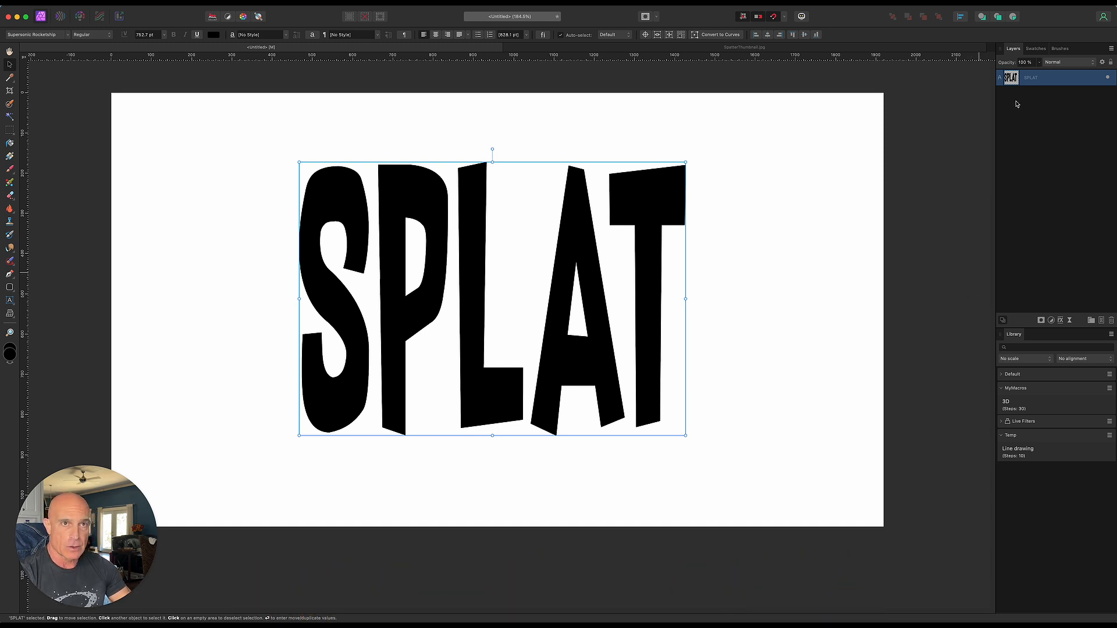
# Step: Add a mask to the SPLAT text and paint black cracks across the letters with the Cracks 10 brush
pyautogui.click(1041, 320)
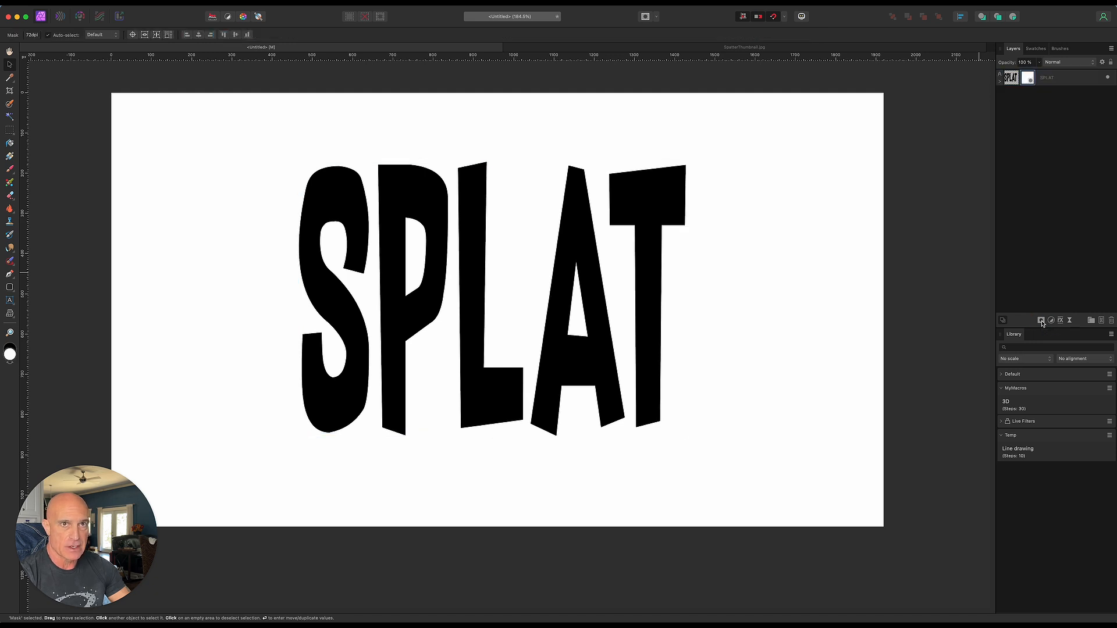
pyautogui.click(1061, 50)
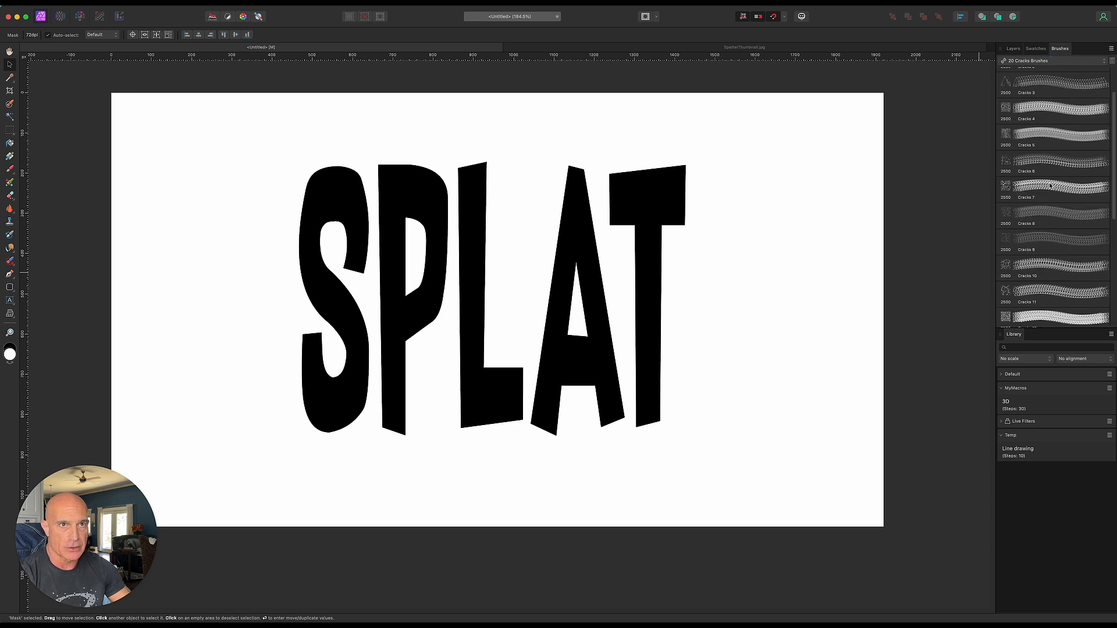
pyautogui.click(1051, 269)
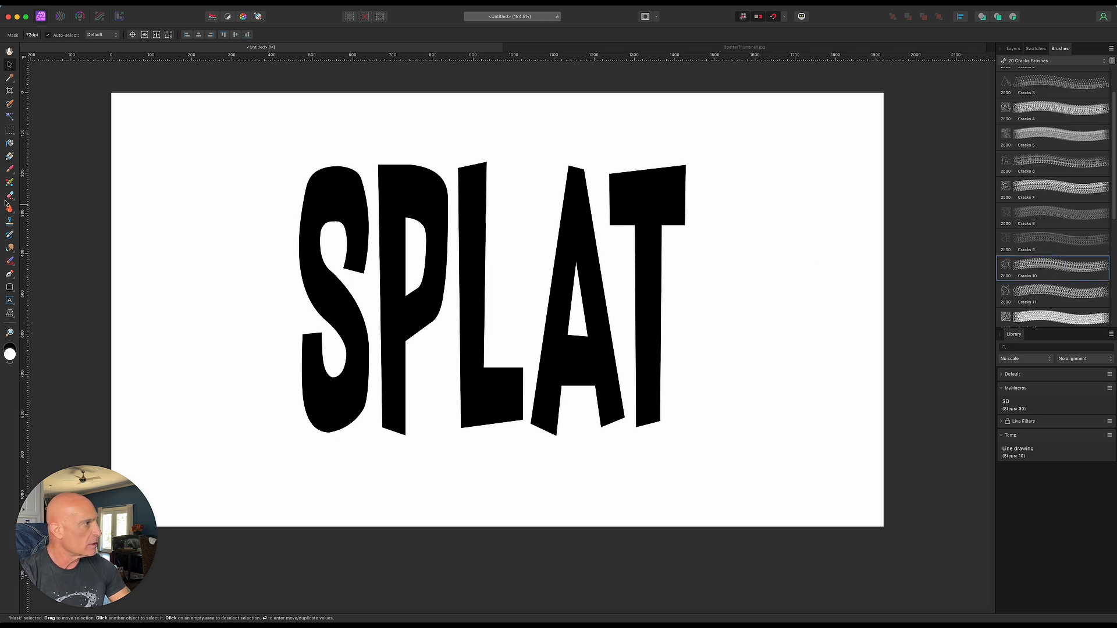
pyautogui.click(9, 173)
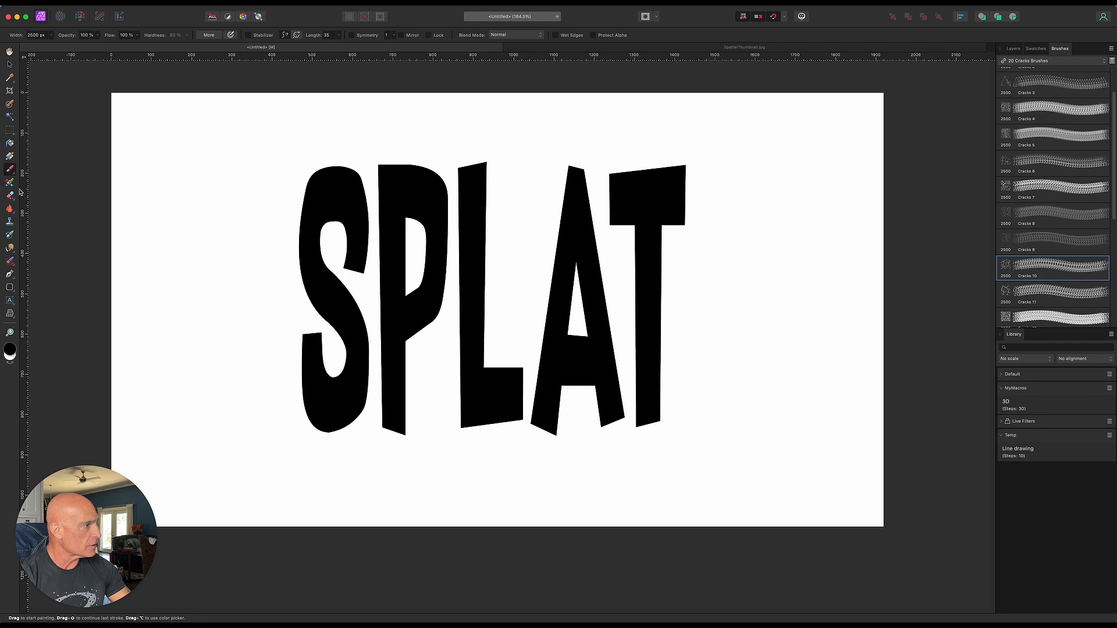
pyautogui.click(70, 211)
pyautogui.click(69, 210)
pyautogui.click(69, 208)
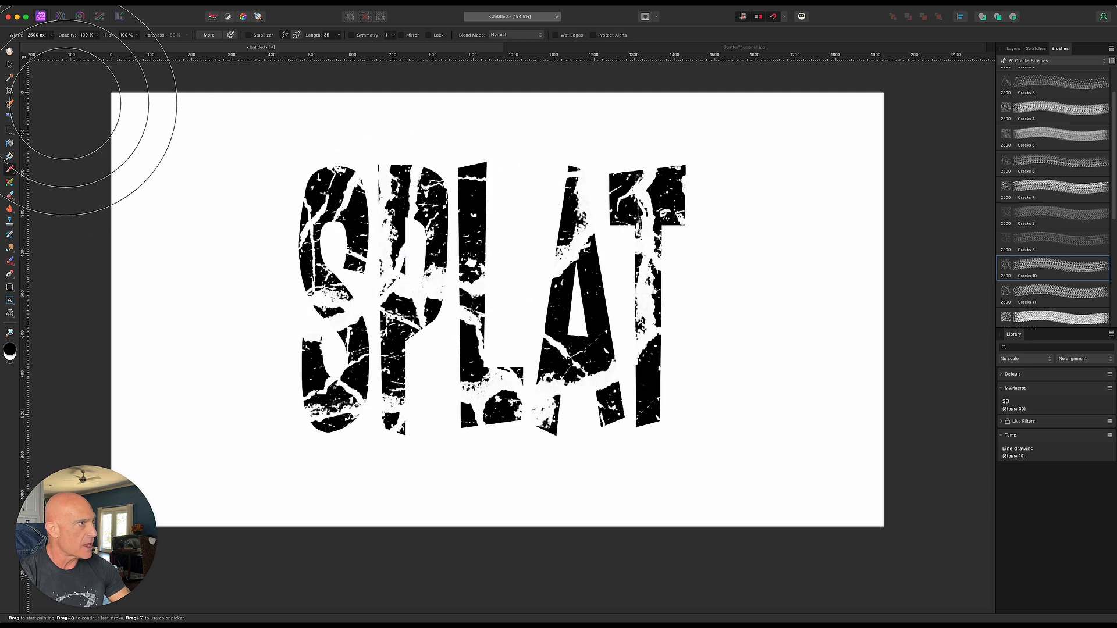
pyautogui.click(9, 64)
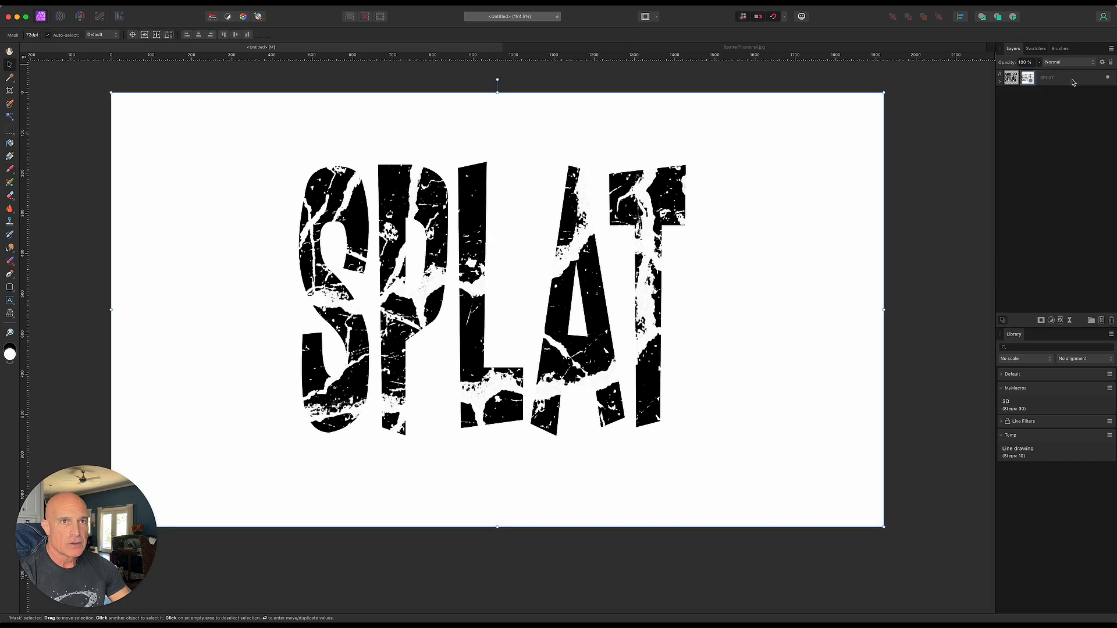
# Step: Duplicate the cracked SPLAT text layer together with its mask, and hide the original underneath
pyautogui.click(1072, 80)
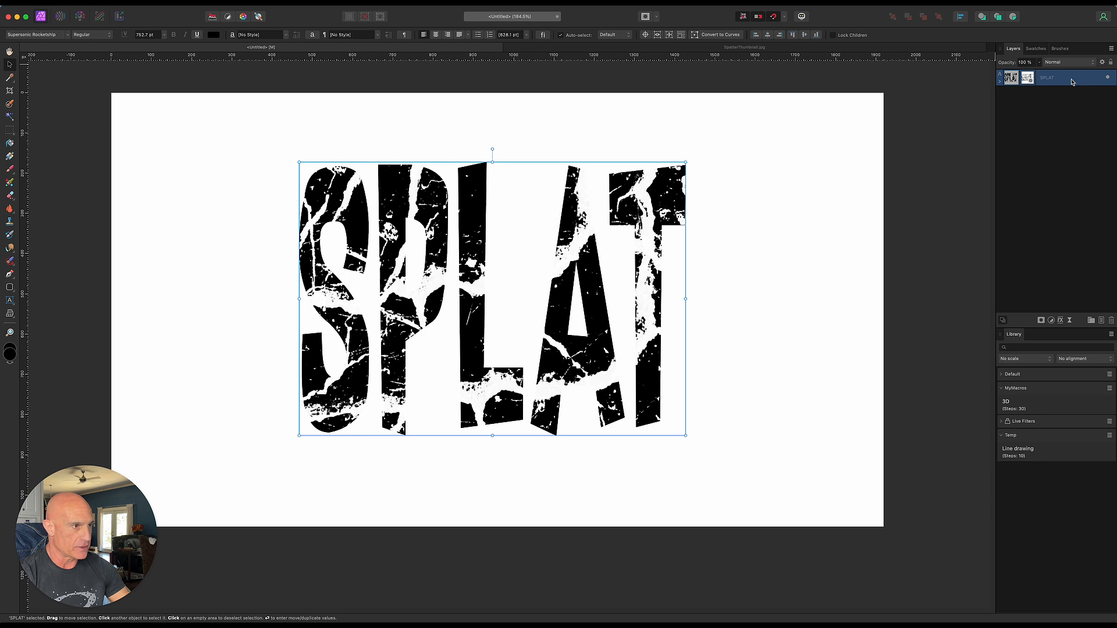
pyautogui.rightClick(1073, 81)
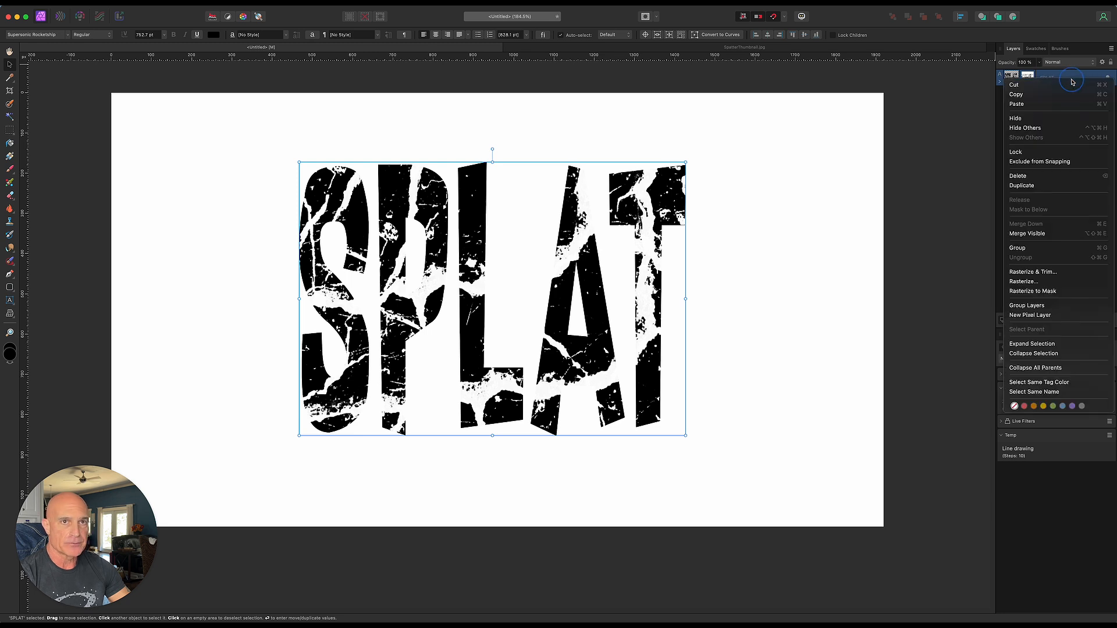
pyautogui.click(1055, 191)
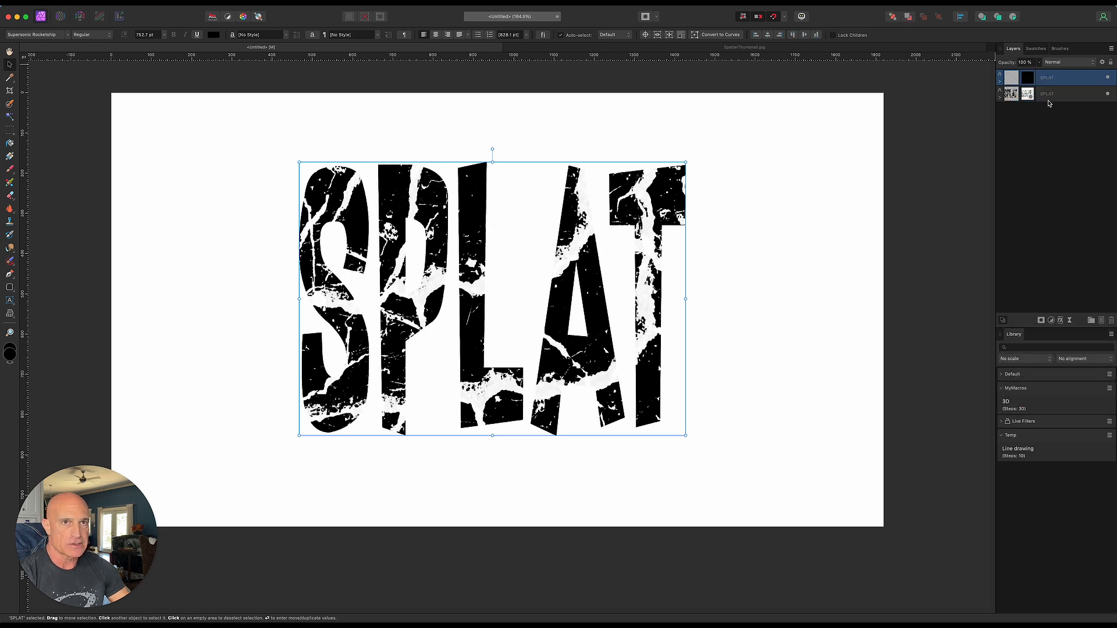
pyautogui.scroll(4, 423, 273)
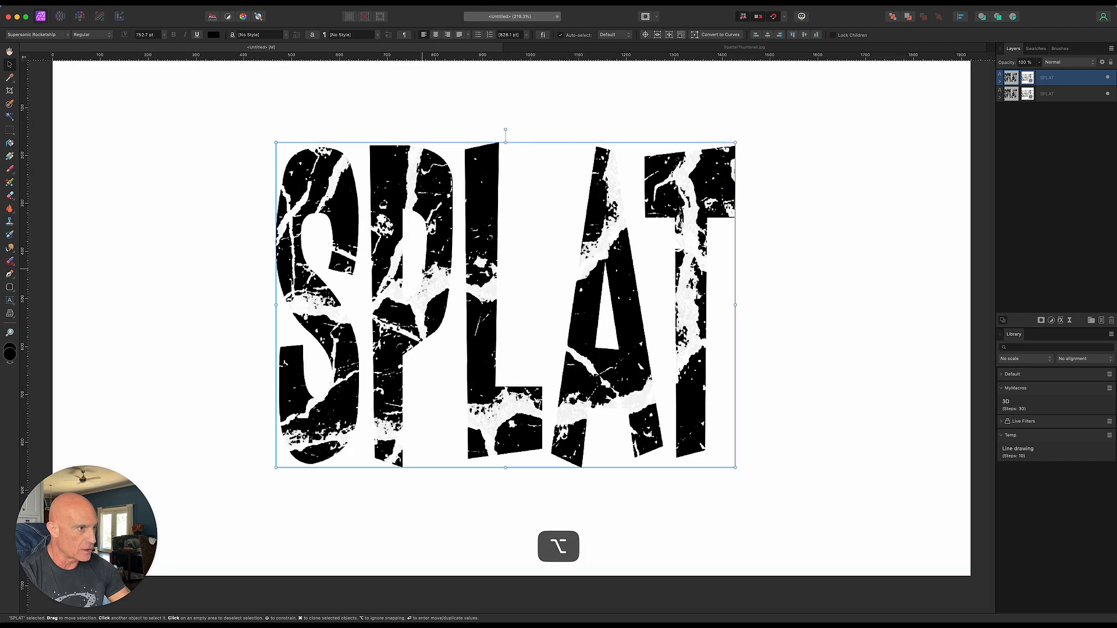
pyautogui.scroll(1, 423, 273)
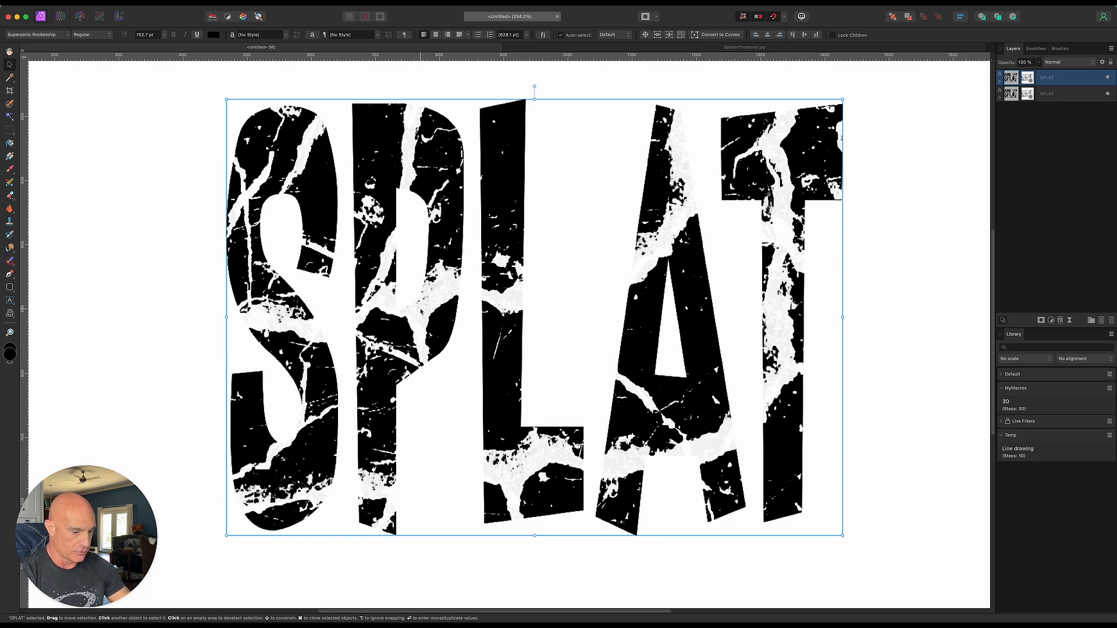
pyautogui.scroll(-3, 421, 311)
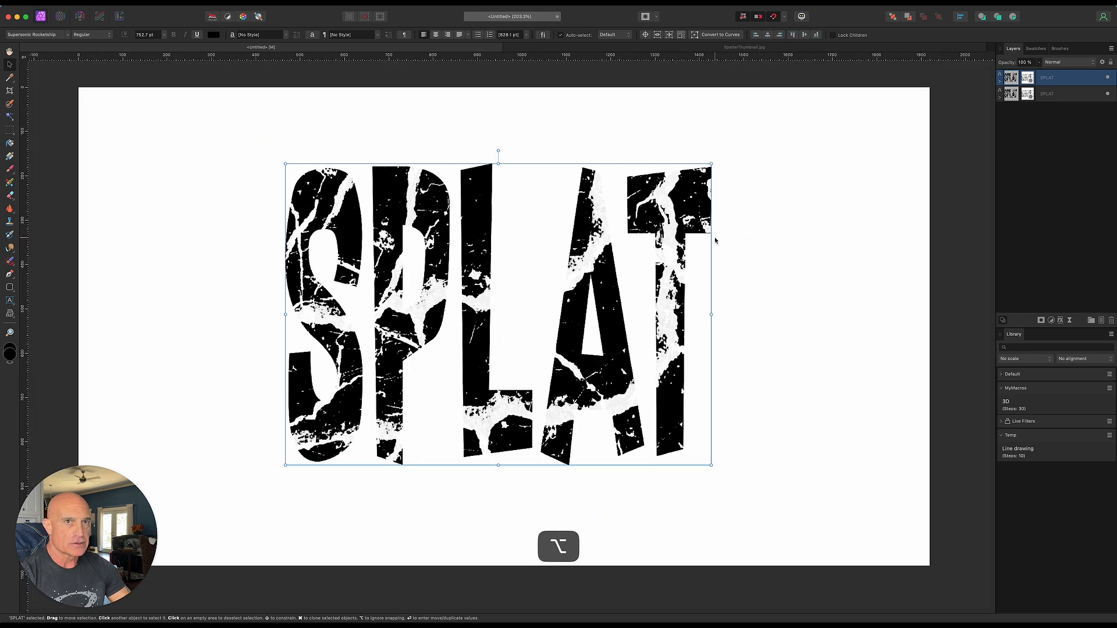
pyautogui.click(1107, 95)
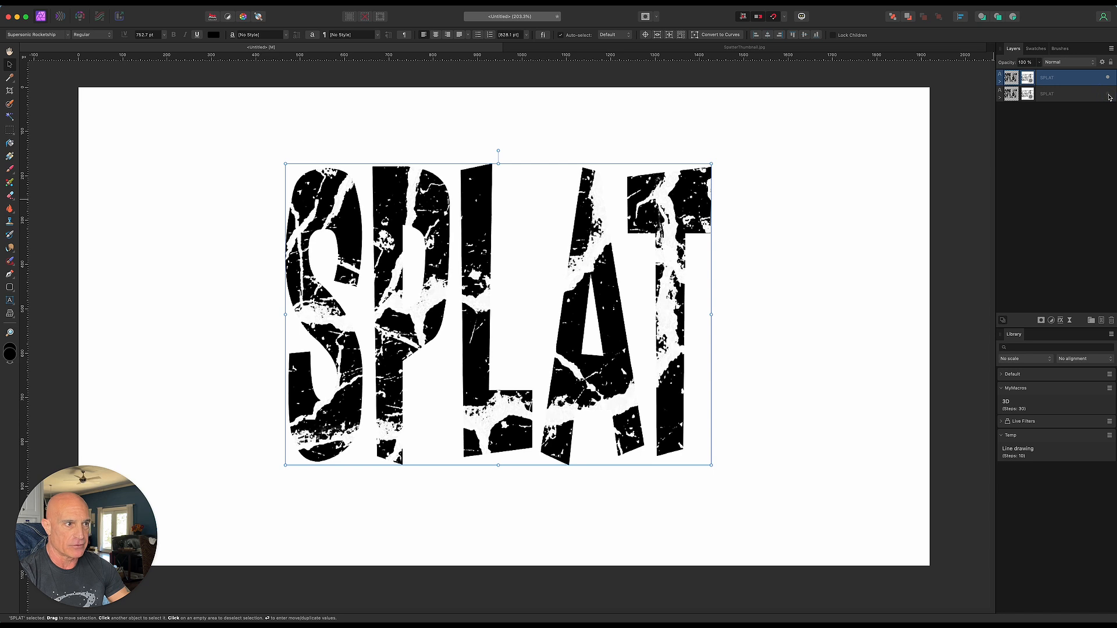
# Step: Rasterize and trim the duplicated SPLAT layer, and select its dark pixels by tonal range
pyautogui.rightClick(1060, 78)
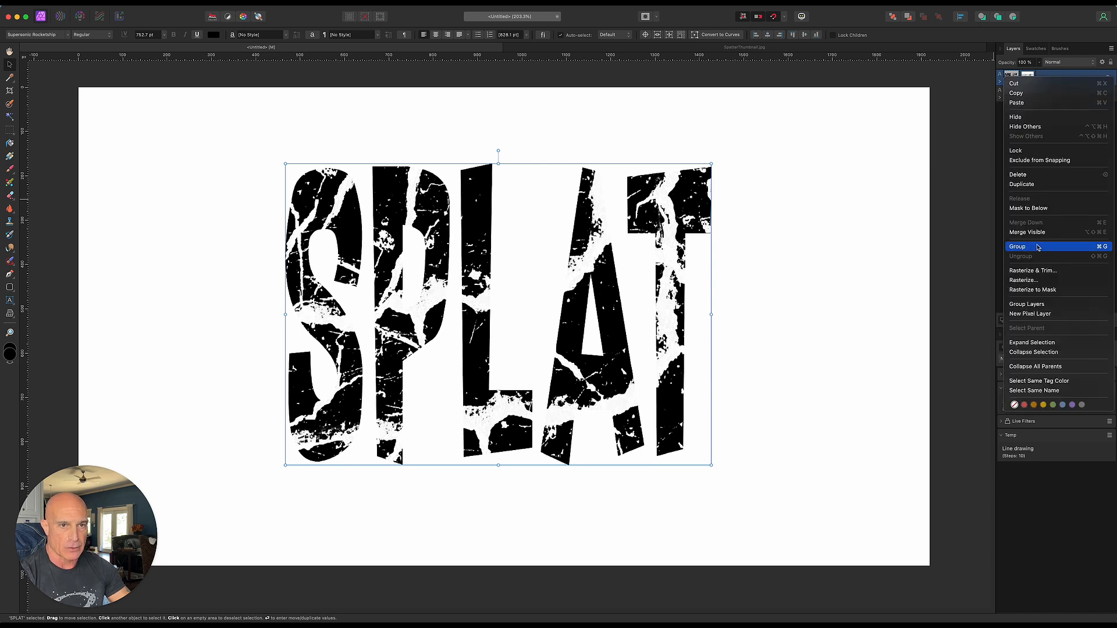
pyautogui.click(1031, 271)
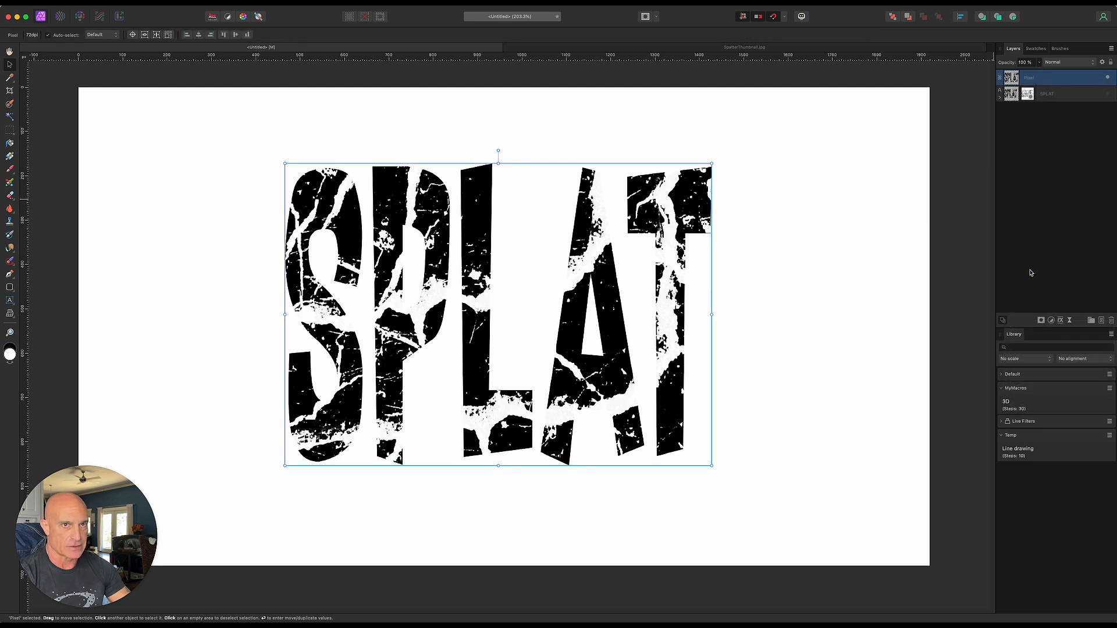
pyautogui.click(203, 6)
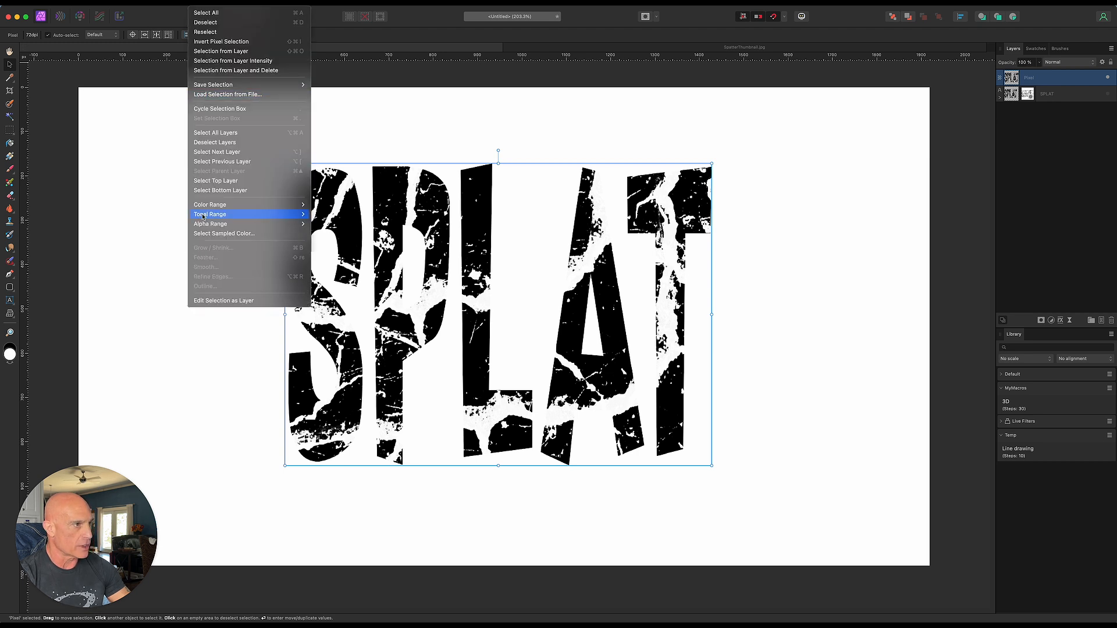
pyautogui.click(343, 224)
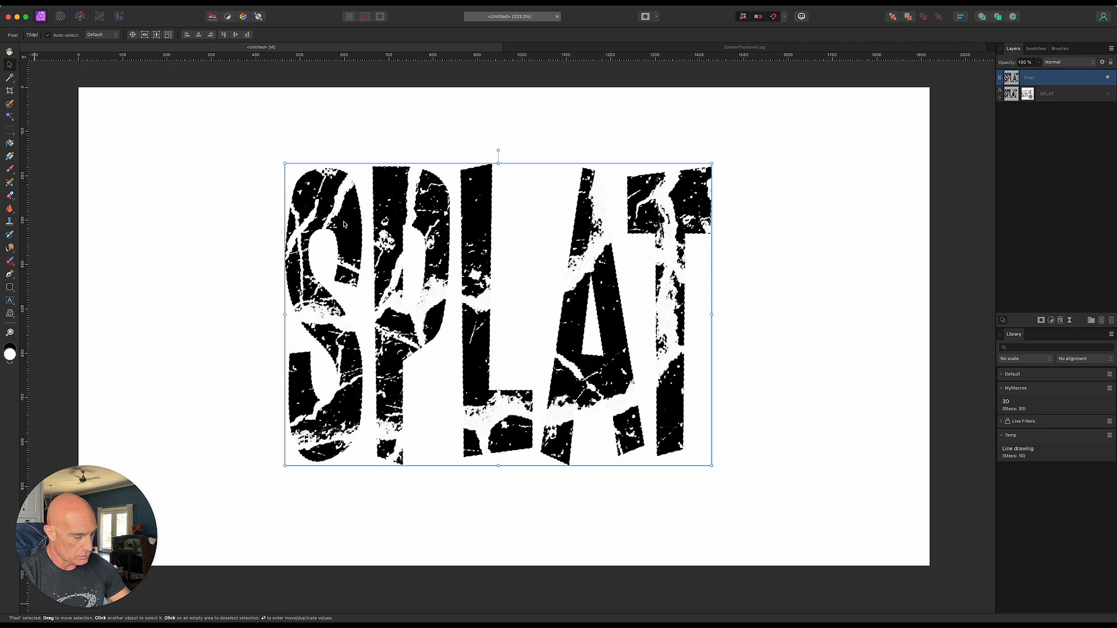
# Step: Copy the selected dark pixels to a new layer, deselect, and delete the rasterized layer beneath it
pyautogui.press('super+c')
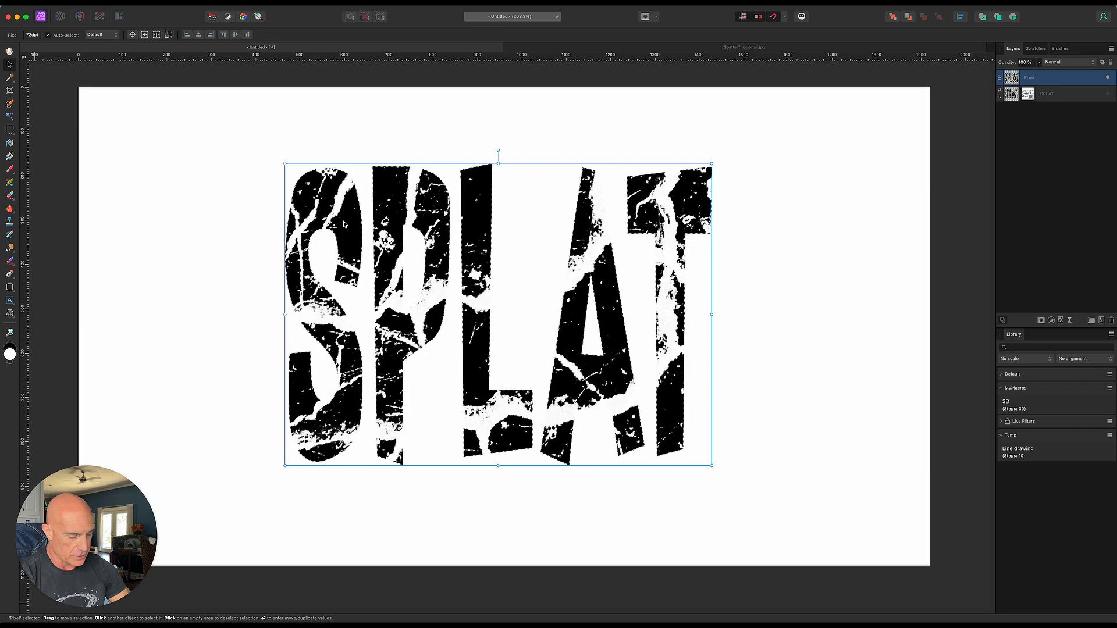
pyautogui.press('super+v')
pyautogui.press('super+d')
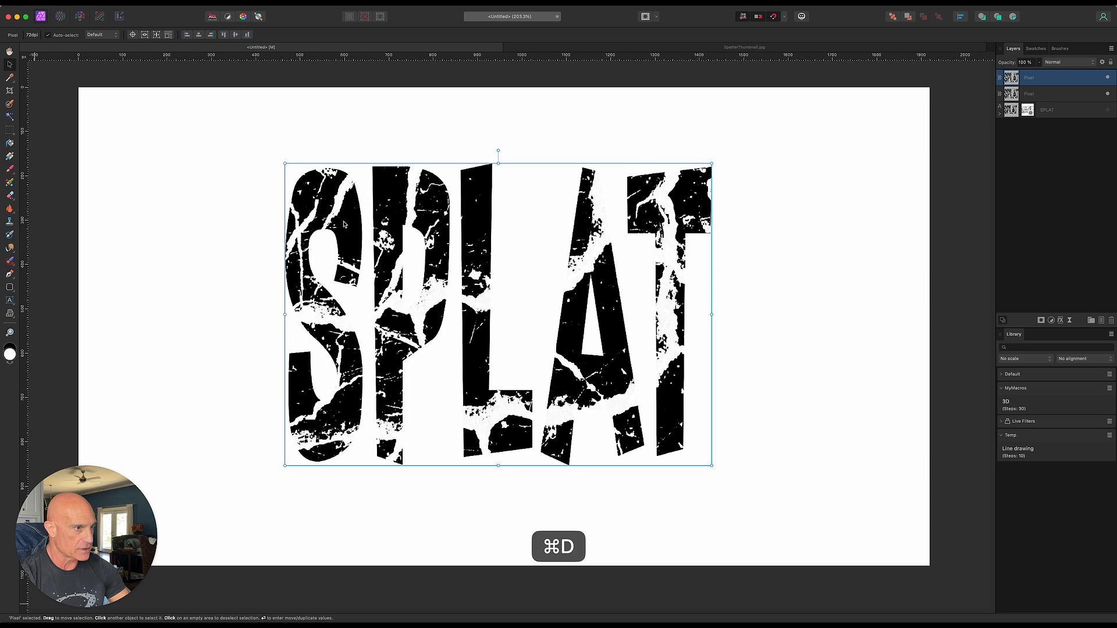
pyautogui.click(1087, 96)
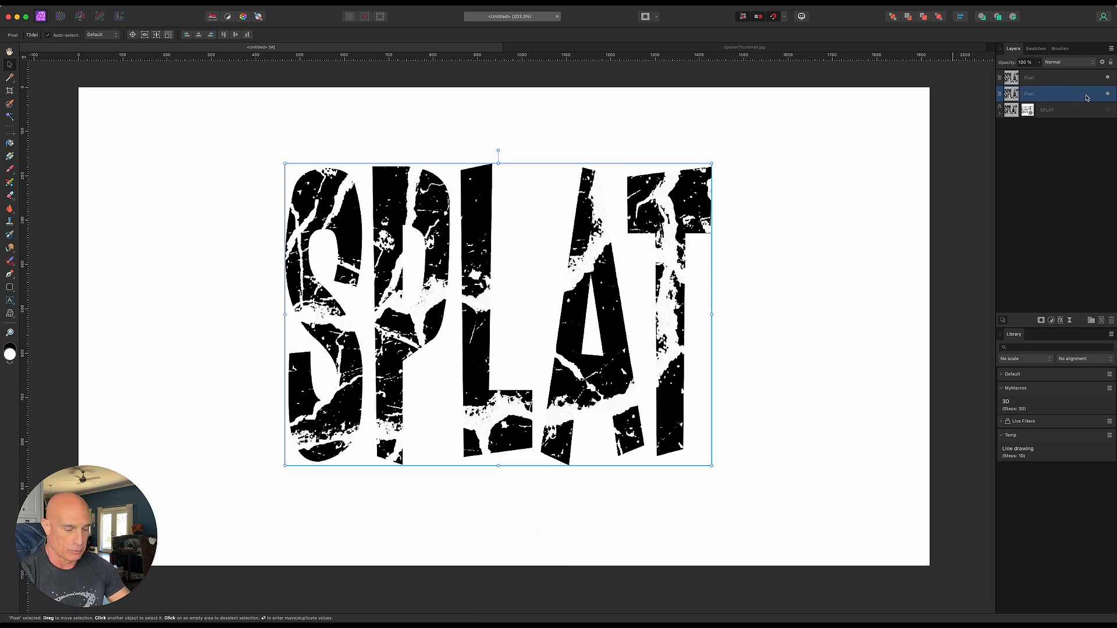
pyautogui.press('super+e')
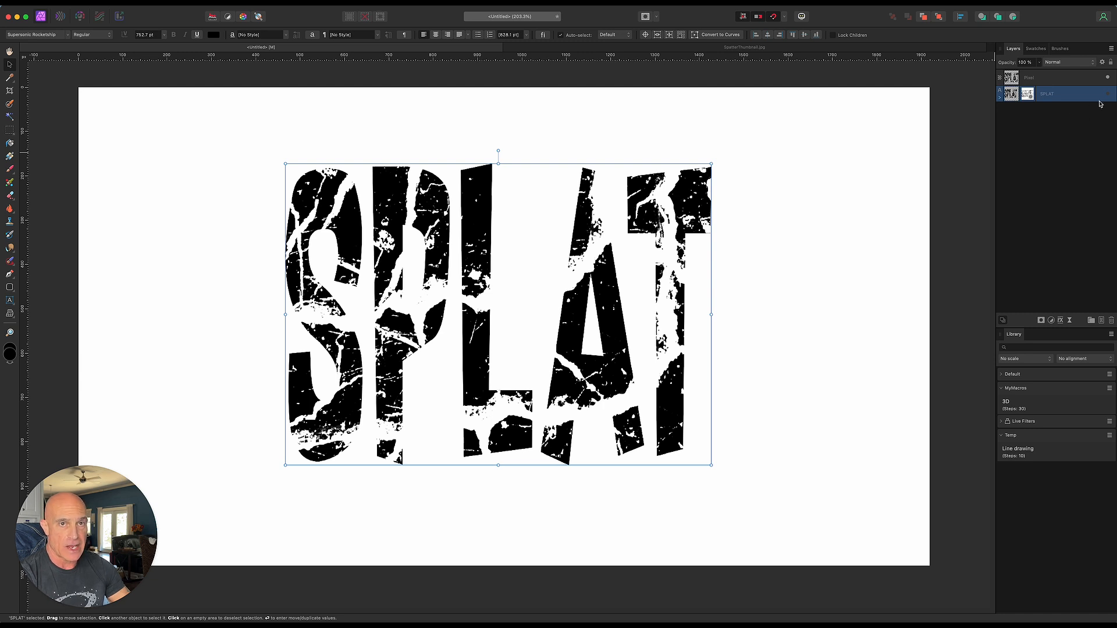
# Step: Hide the Pixel layer, show and duplicate the masked SPLAT text layer, and hide the lower original
pyautogui.click(1108, 78)
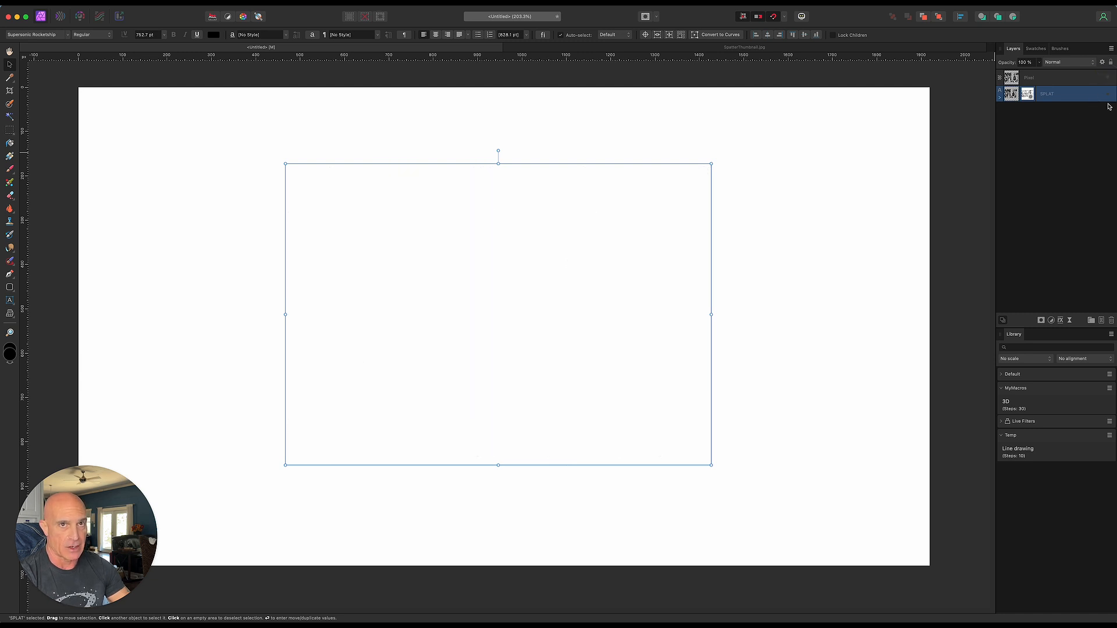
pyautogui.click(1108, 95)
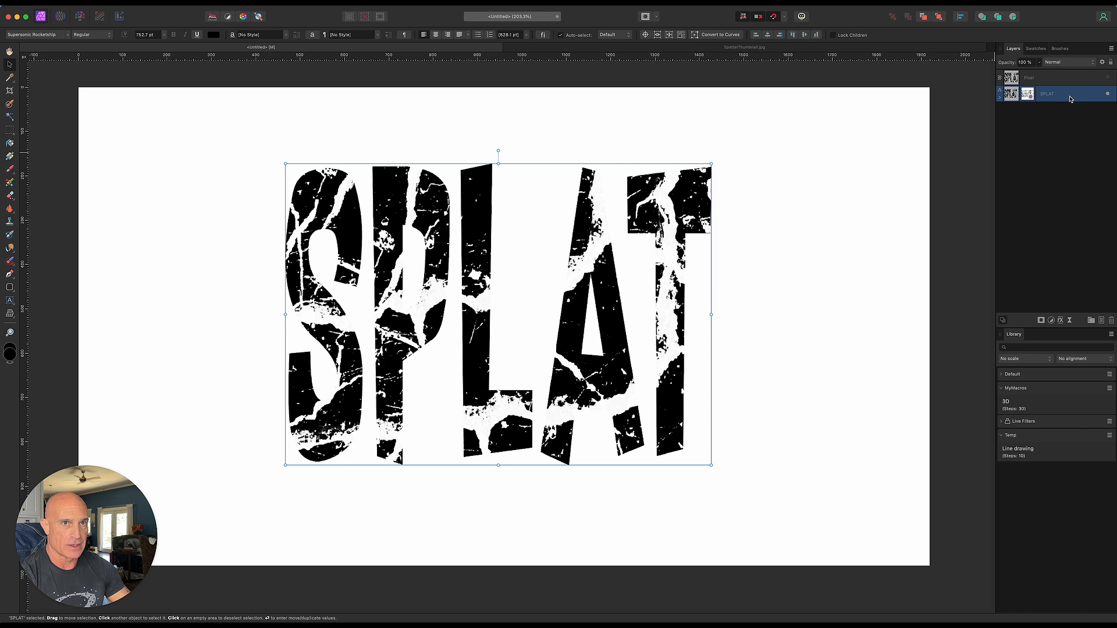
pyautogui.rightClick(1070, 99)
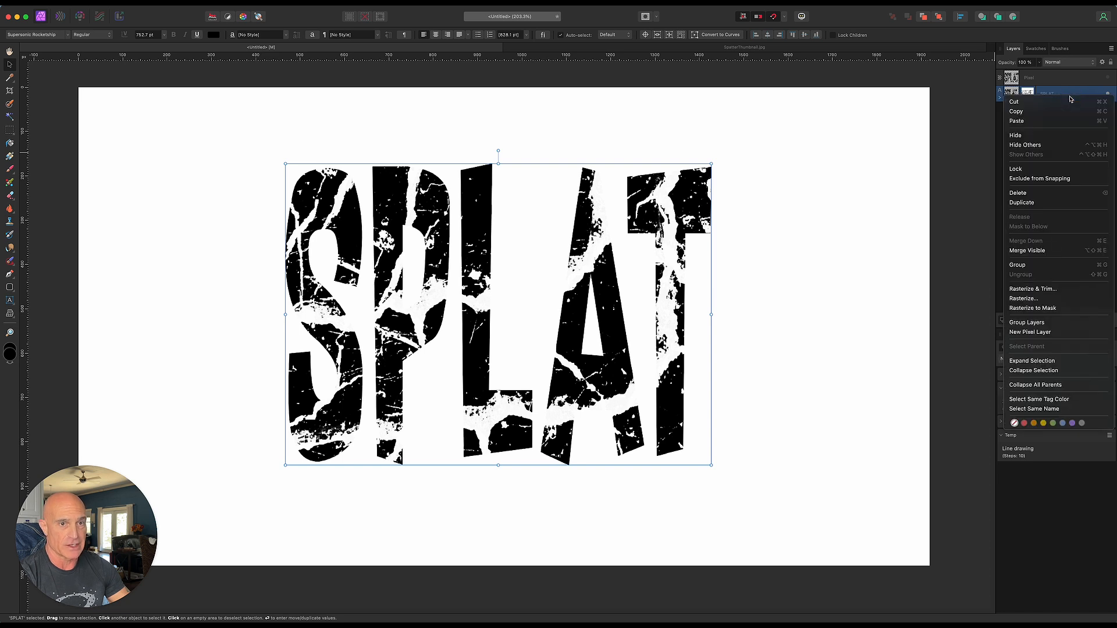
pyautogui.click(1029, 203)
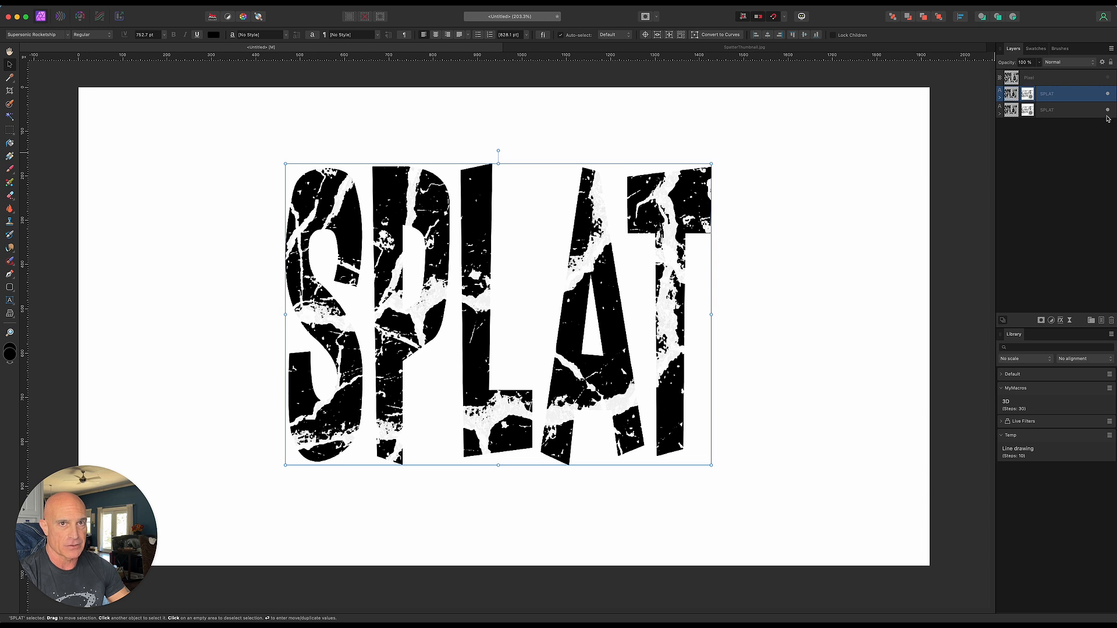
pyautogui.click(1108, 112)
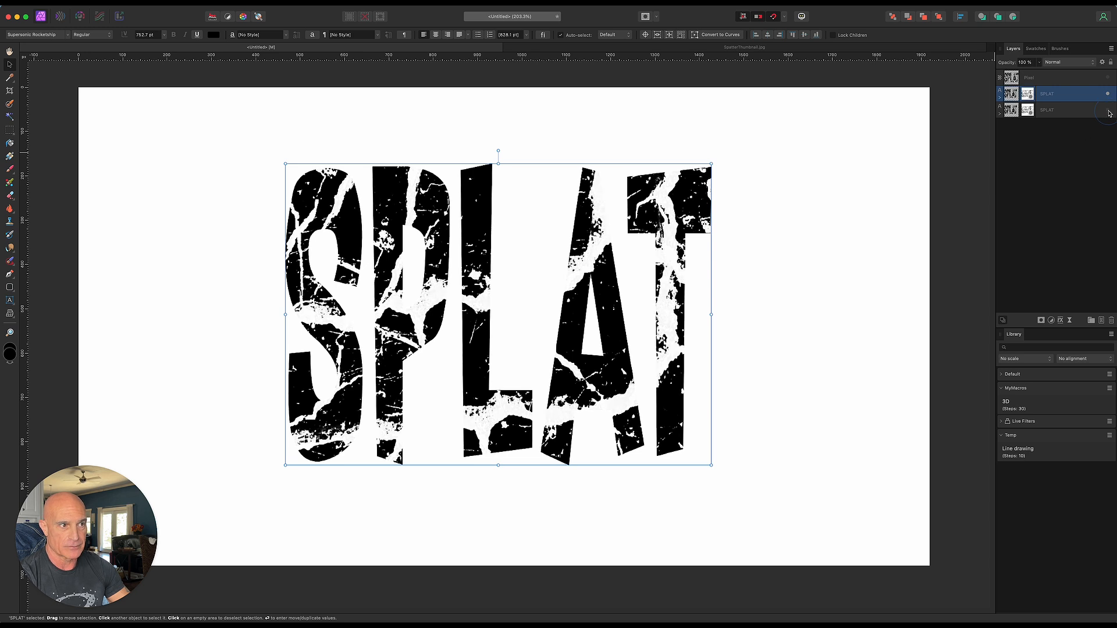
# Step: Invert the mask of the visible SPLAT duplicate so that only the crack areas show
pyautogui.click(1027, 94)
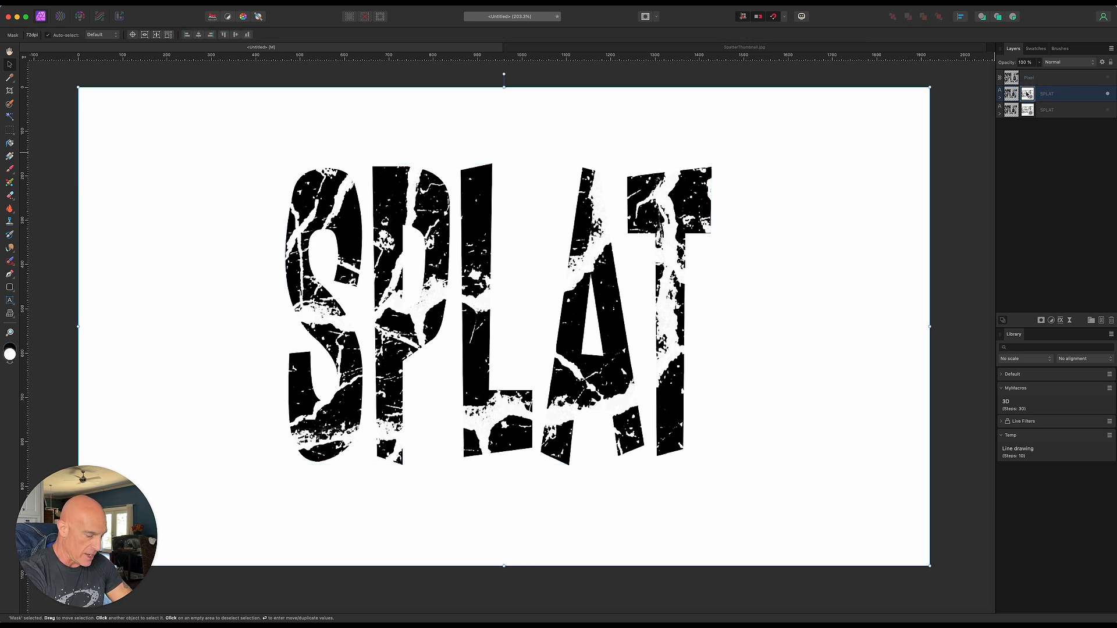
pyautogui.press('super')
pyautogui.press('super+i')
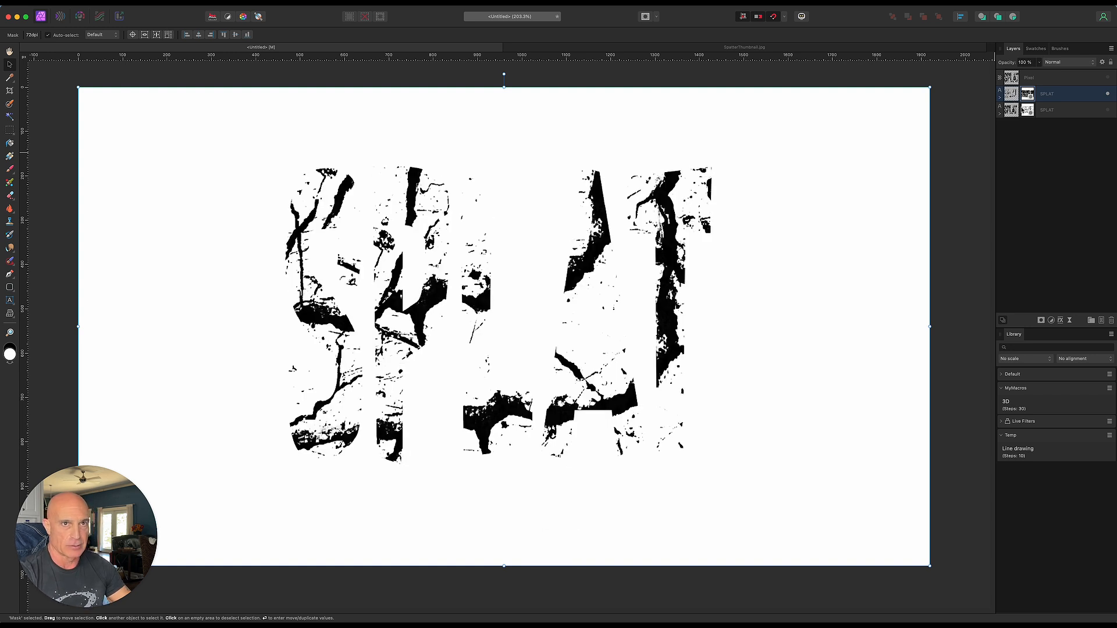
# Step: Rasterize and trim the SPLAT layer with the inverted mask, and select its dark pixels by tonal range
pyautogui.click(1065, 96)
pyautogui.rightClick(1065, 96)
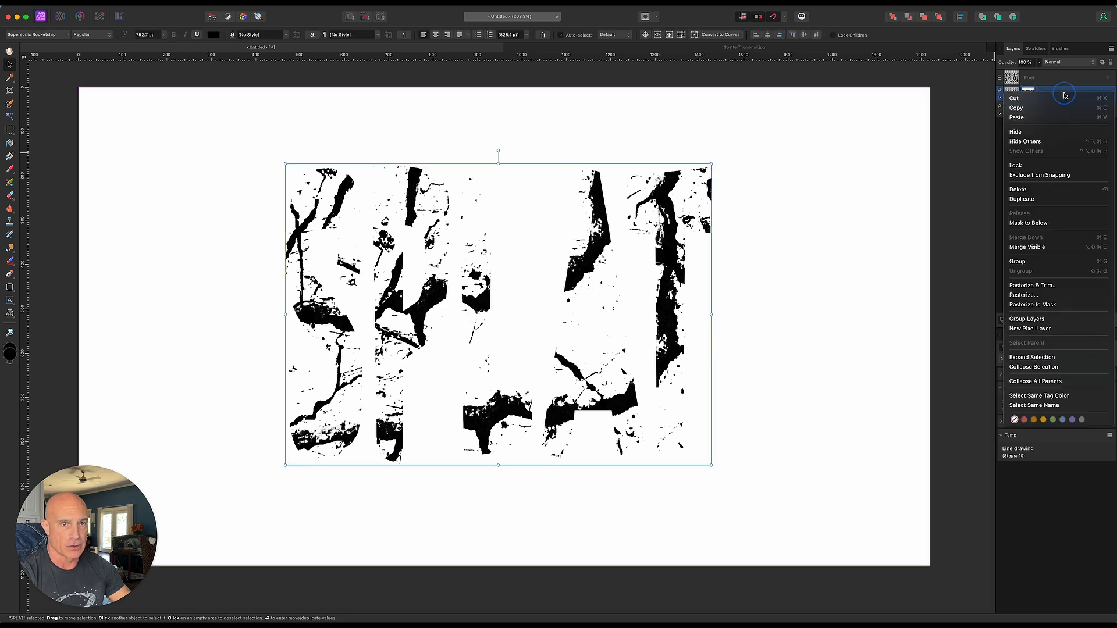
pyautogui.click(1021, 286)
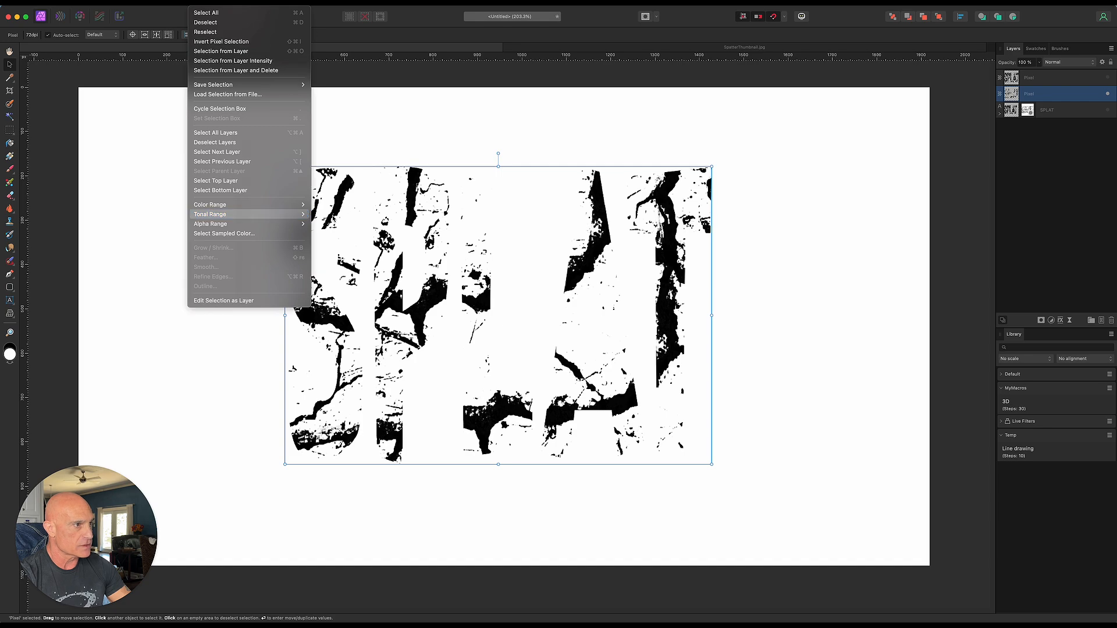
pyautogui.moveTo(247, 215)
pyautogui.click(336, 225)
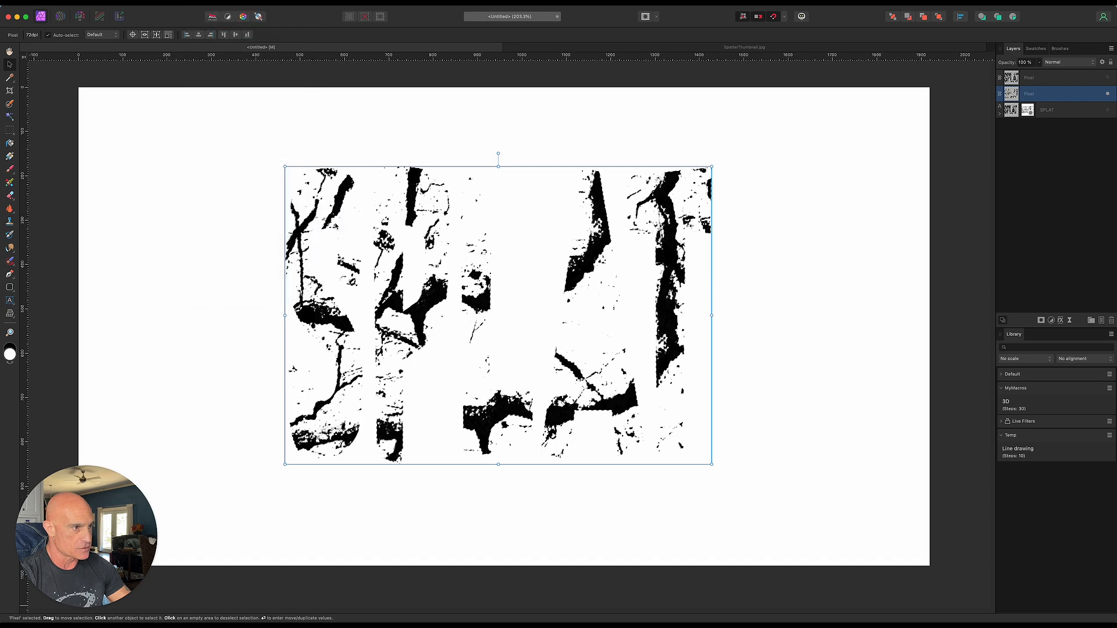
# Step: Copy the selected crack pixels to a new layer, deselect, and delete the rasterized crack layer beneath it
pyautogui.press('super+c')
pyautogui.press('super+v')
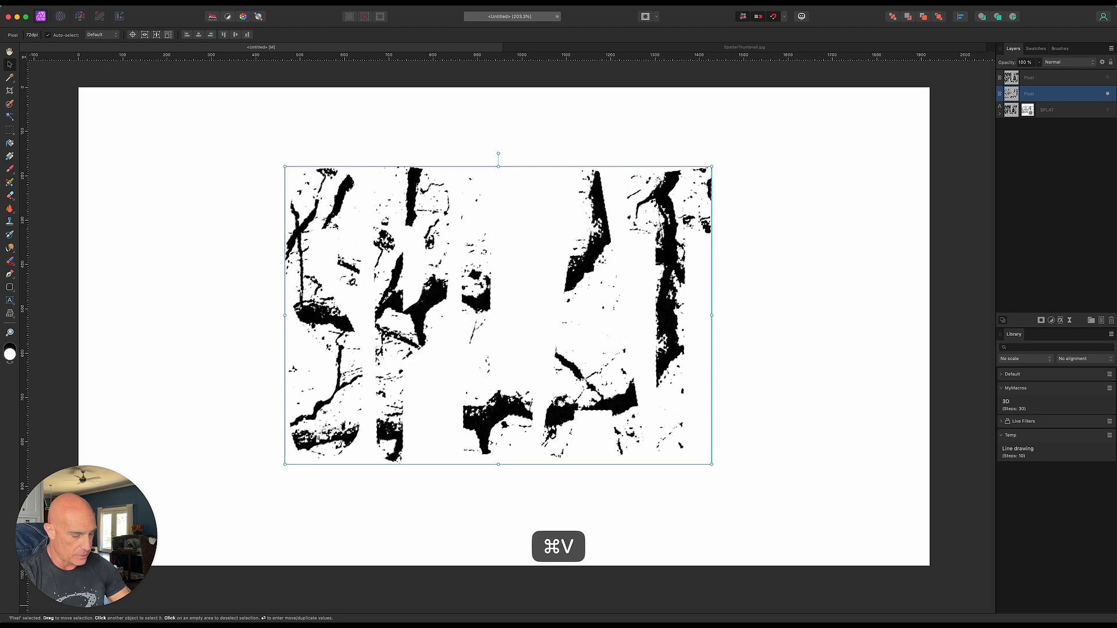
pyautogui.press('super+d')
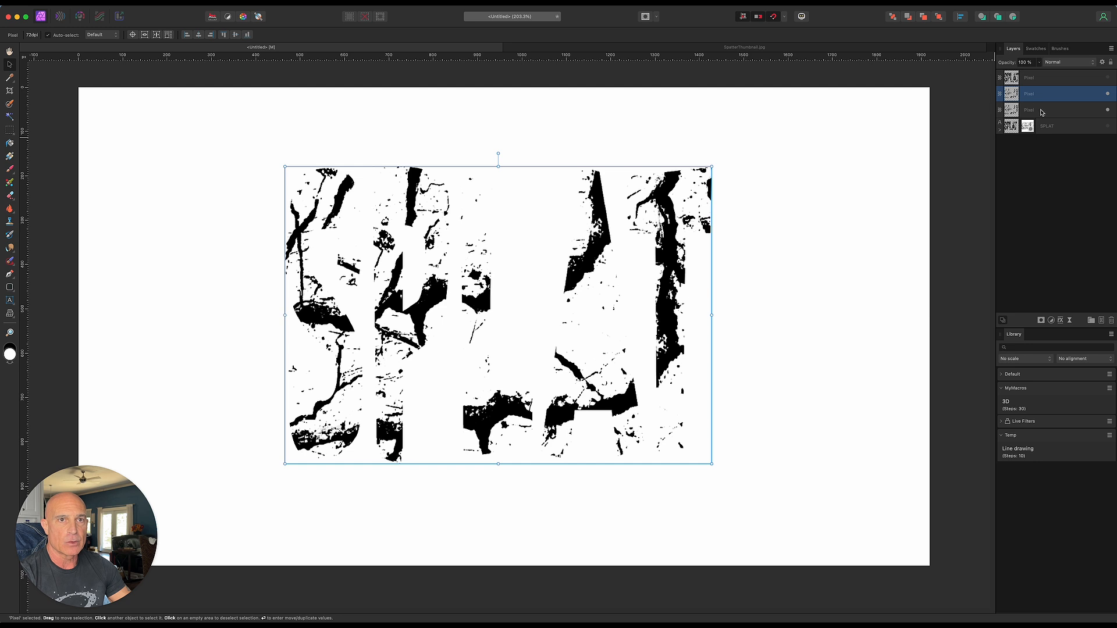
pyautogui.click(1064, 110)
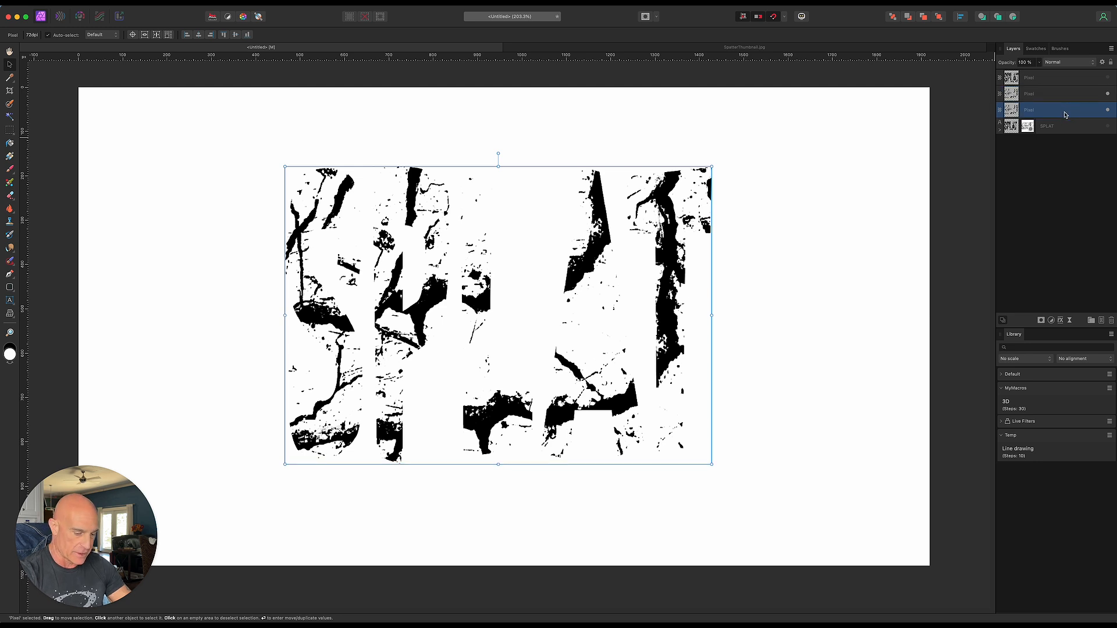
pyautogui.press('Delete')
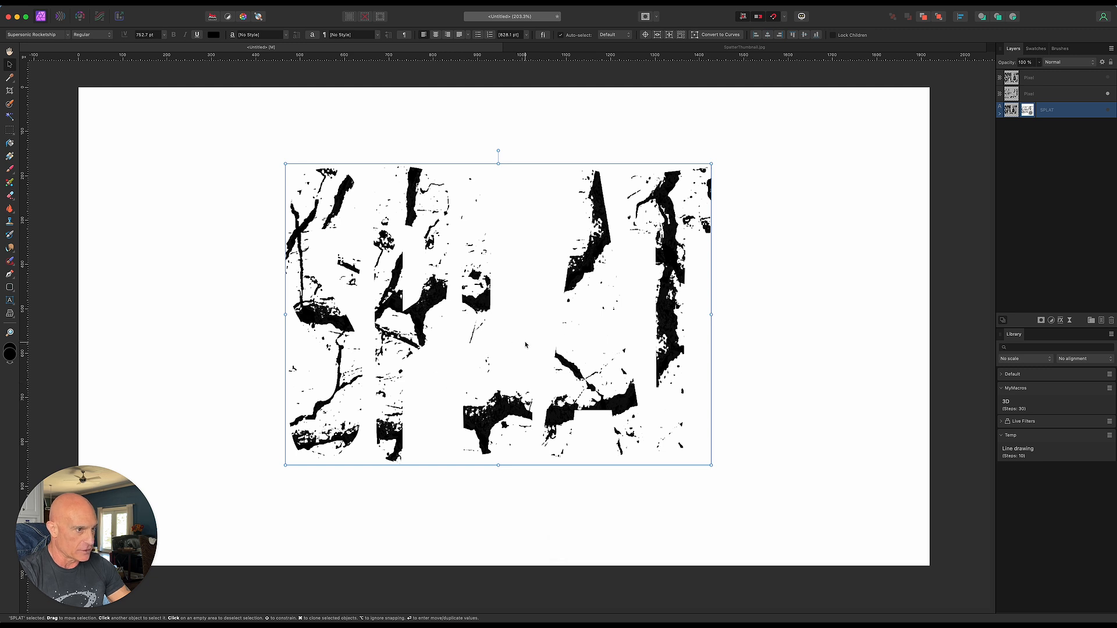
# Step: Show the hidden top Pixel layer with the distressed letters and apply a bright red Color Overlay effect to it
pyautogui.click(1108, 78)
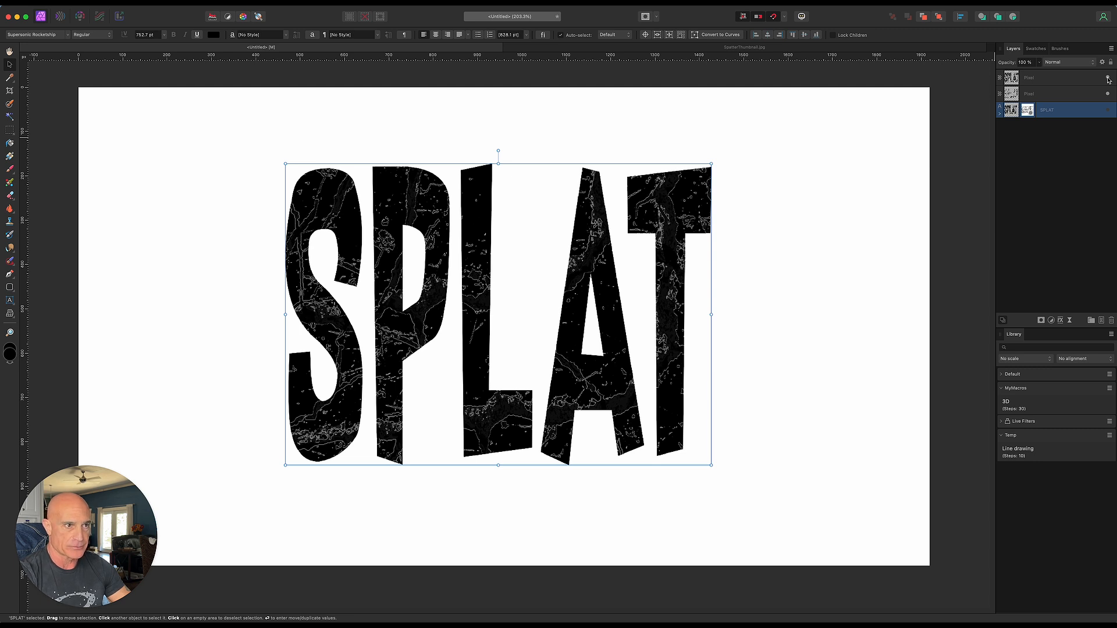
pyautogui.click(1073, 80)
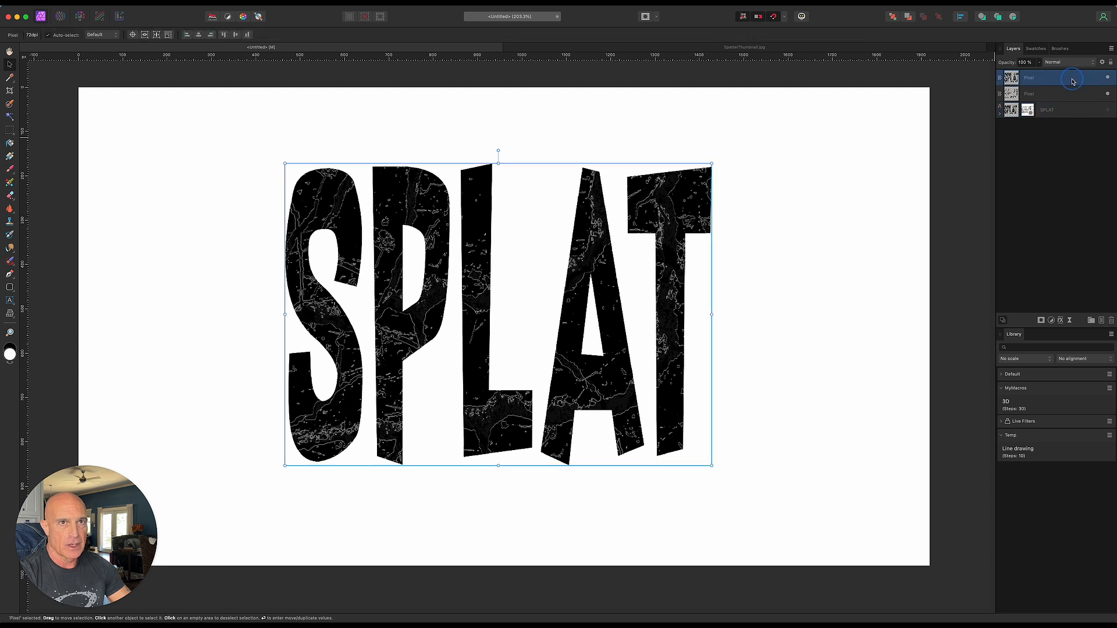
pyautogui.click(1061, 322)
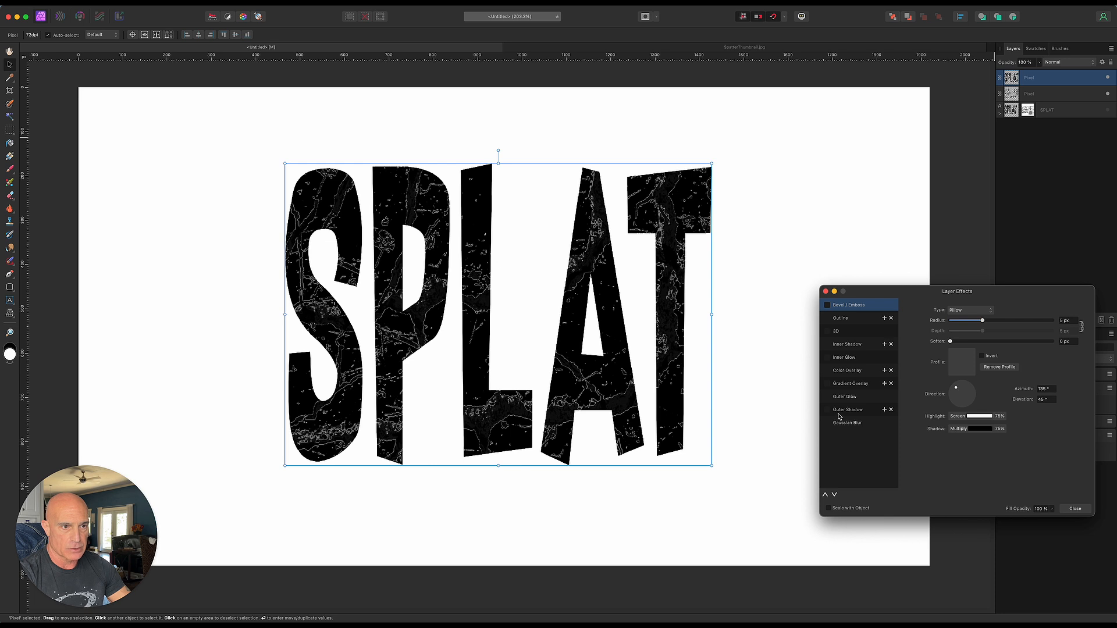
pyautogui.click(827, 371)
pyautogui.click(847, 372)
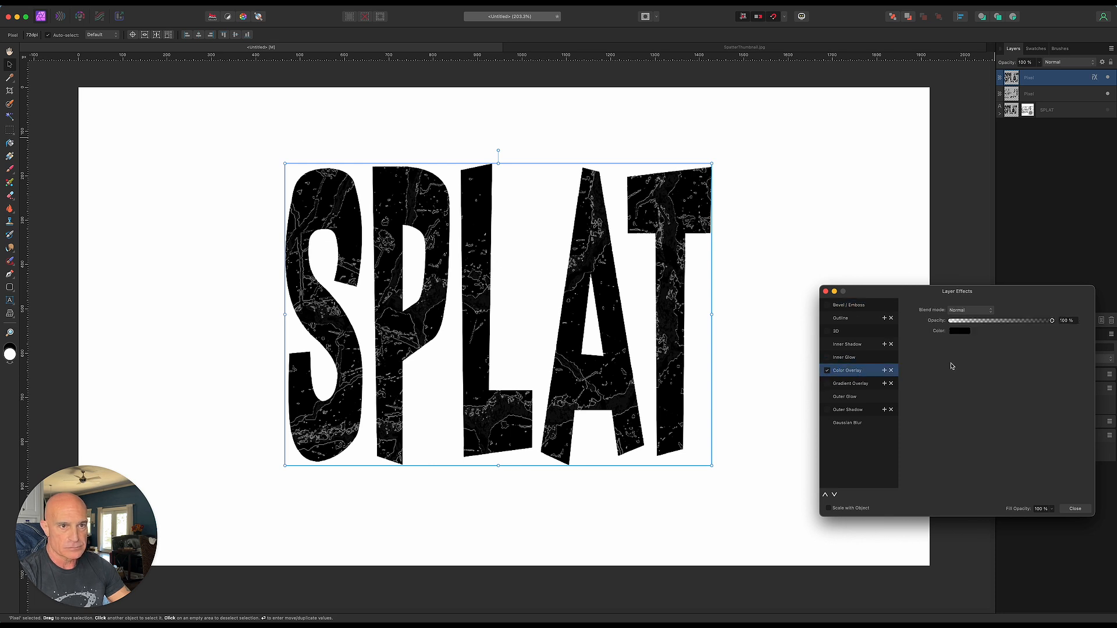
pyautogui.click(960, 331)
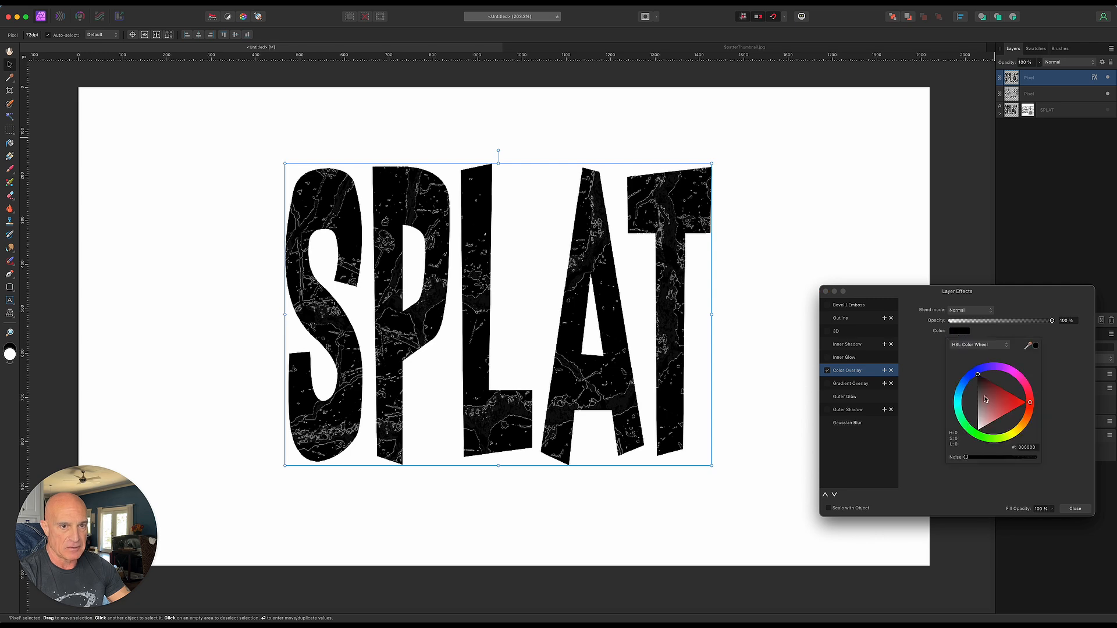
pyautogui.moveTo(1010, 412); pyautogui.dragTo(1034, 409)
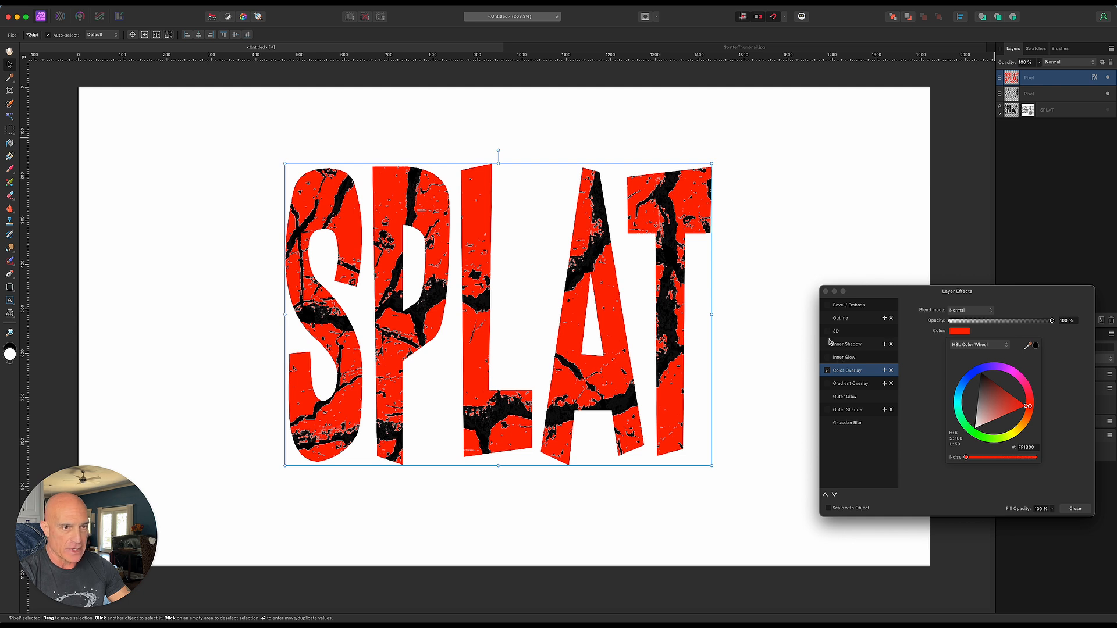
pyautogui.click(825, 292)
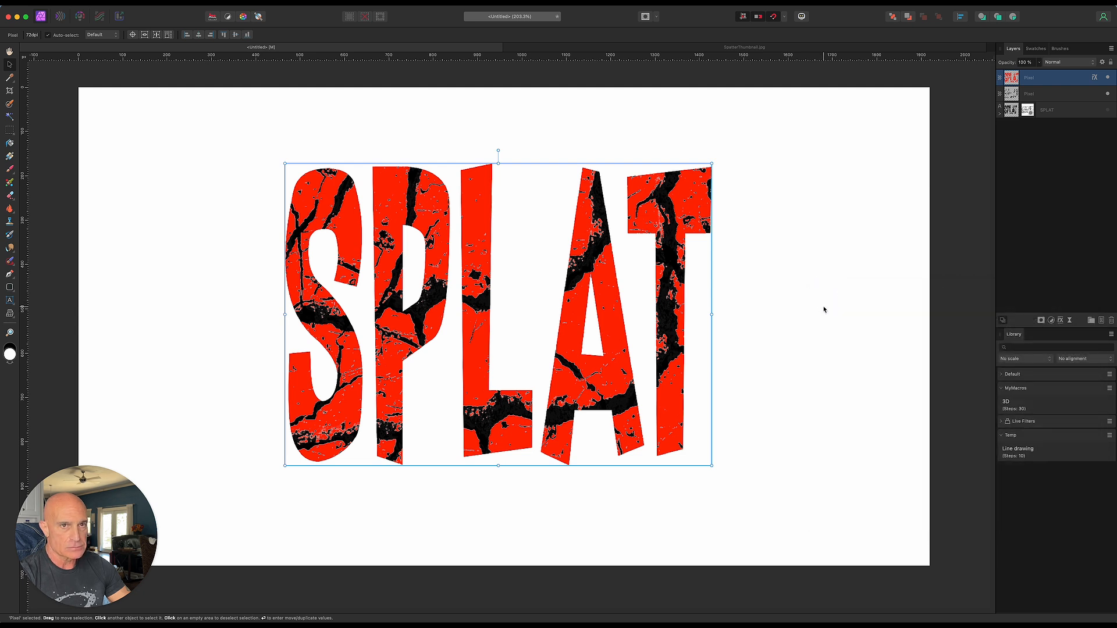
# Step: Apply a yellow Color Overlay effect, FFF700, to the Pixel layer with the cracks
pyautogui.click(1092, 95)
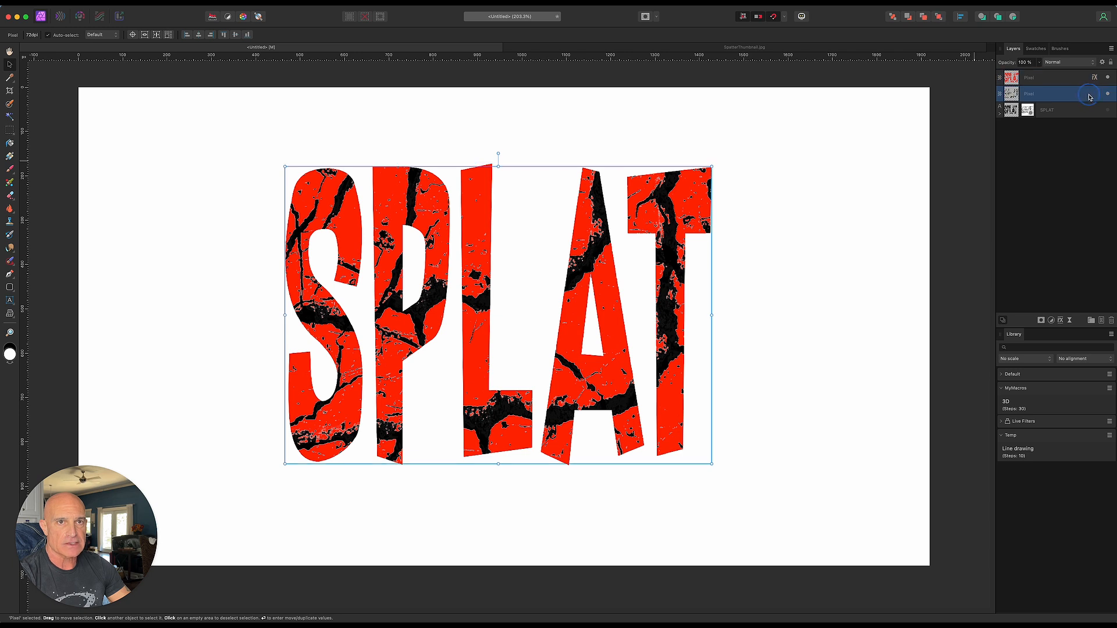
pyautogui.click(1061, 320)
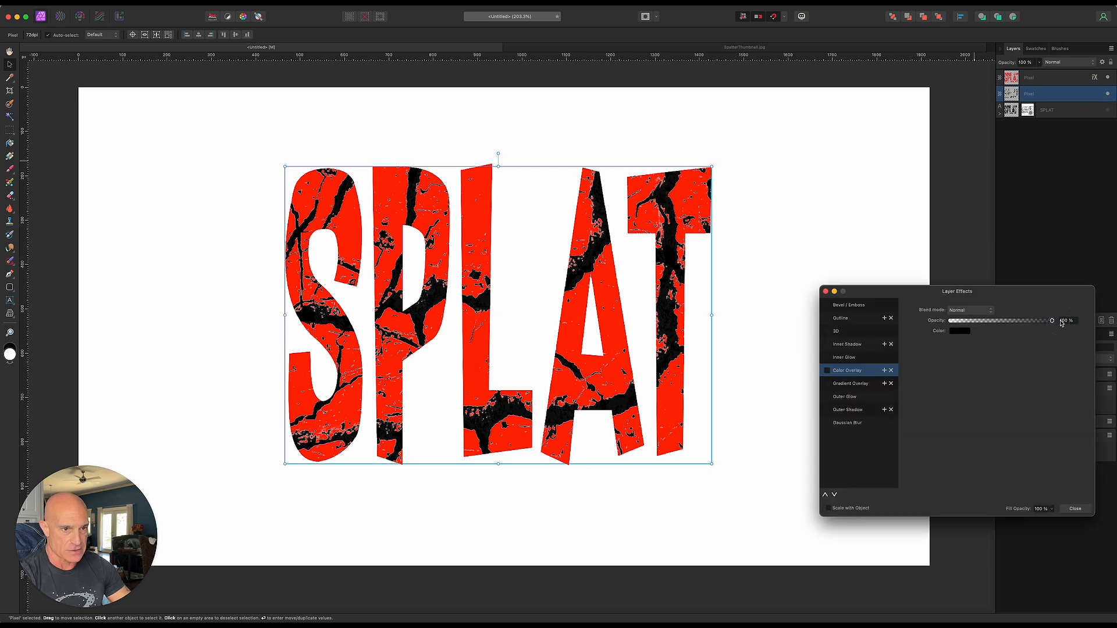
pyautogui.click(827, 371)
pyautogui.click(960, 336)
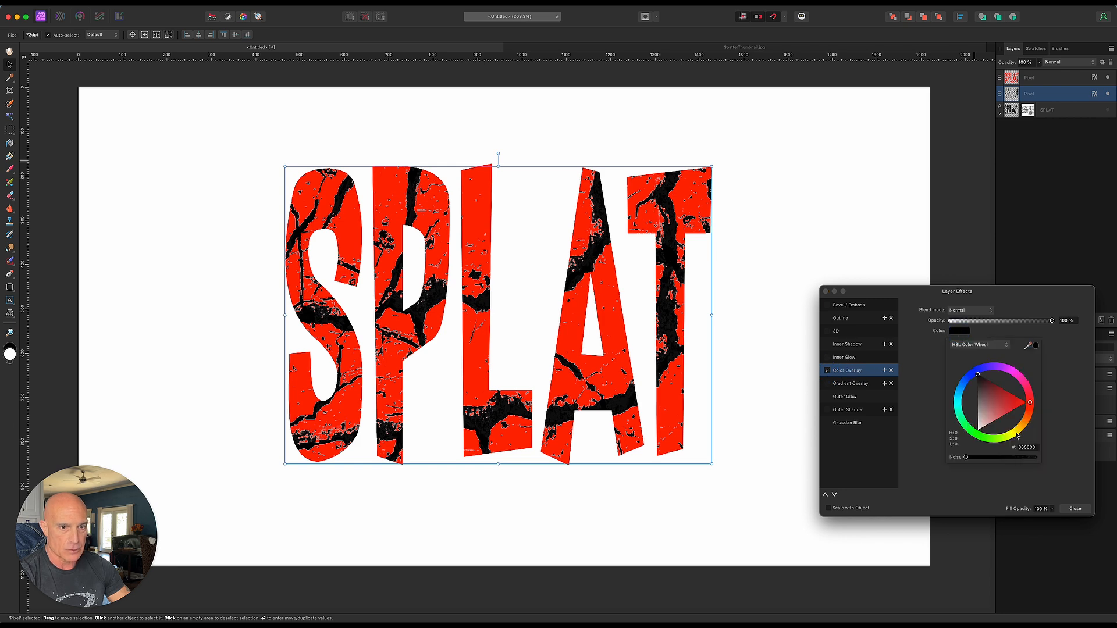
pyautogui.click(1019, 430)
pyautogui.moveTo(1018, 429); pyautogui.dragTo(1014, 436)
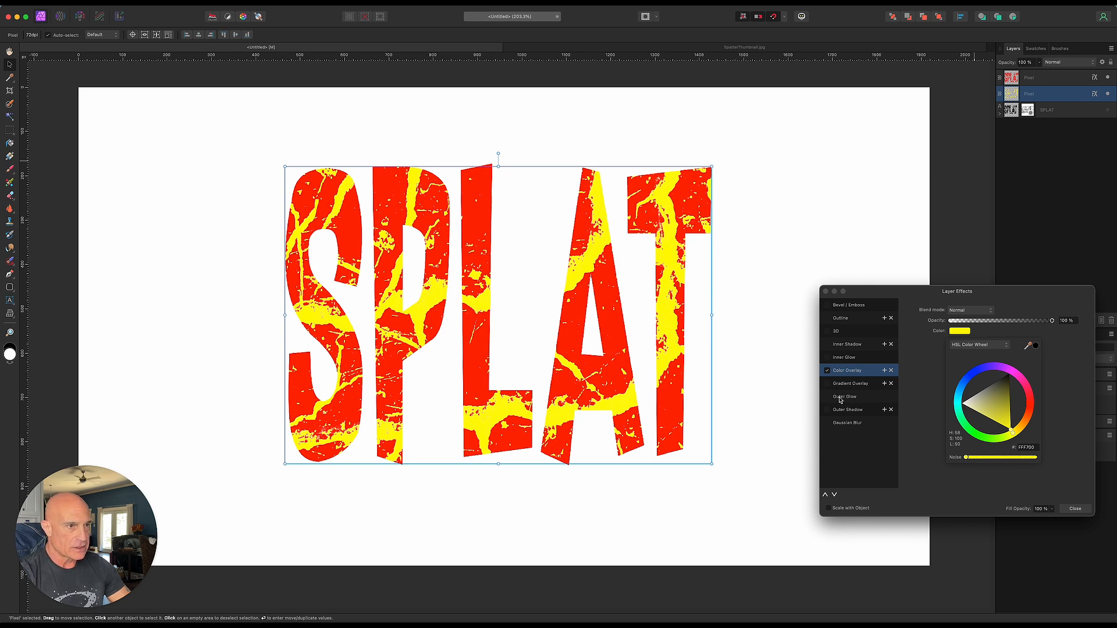
# Step: Add an Inner Bevel / Emboss effect to the crack layer with unlinked radius 0.6 px and depth 3.1 px
pyautogui.click(826, 306)
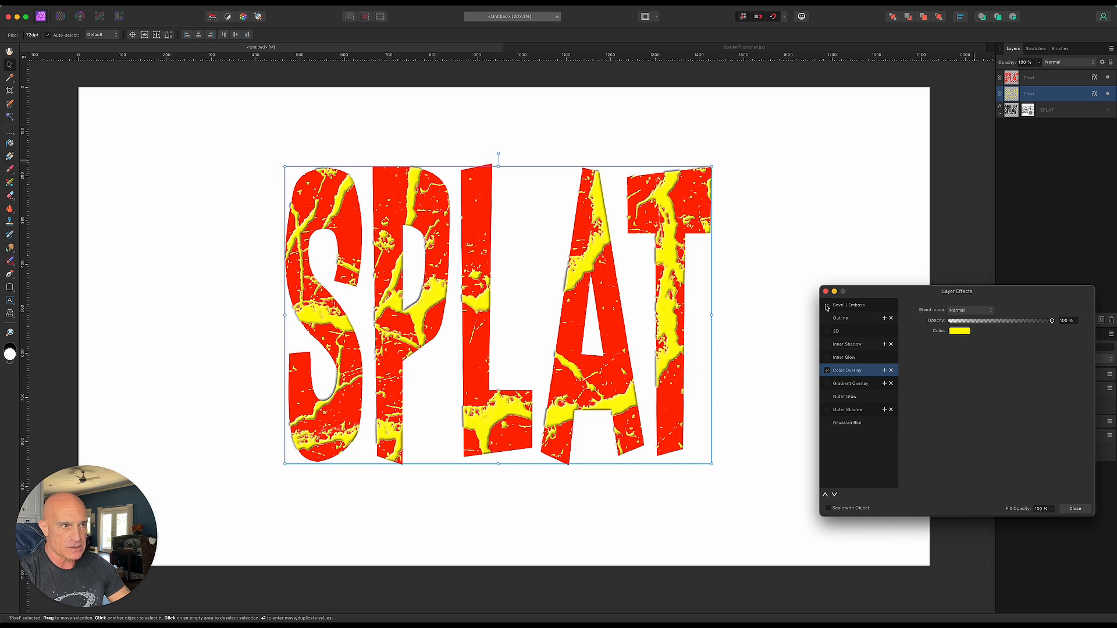
pyautogui.click(843, 305)
pyautogui.click(954, 312)
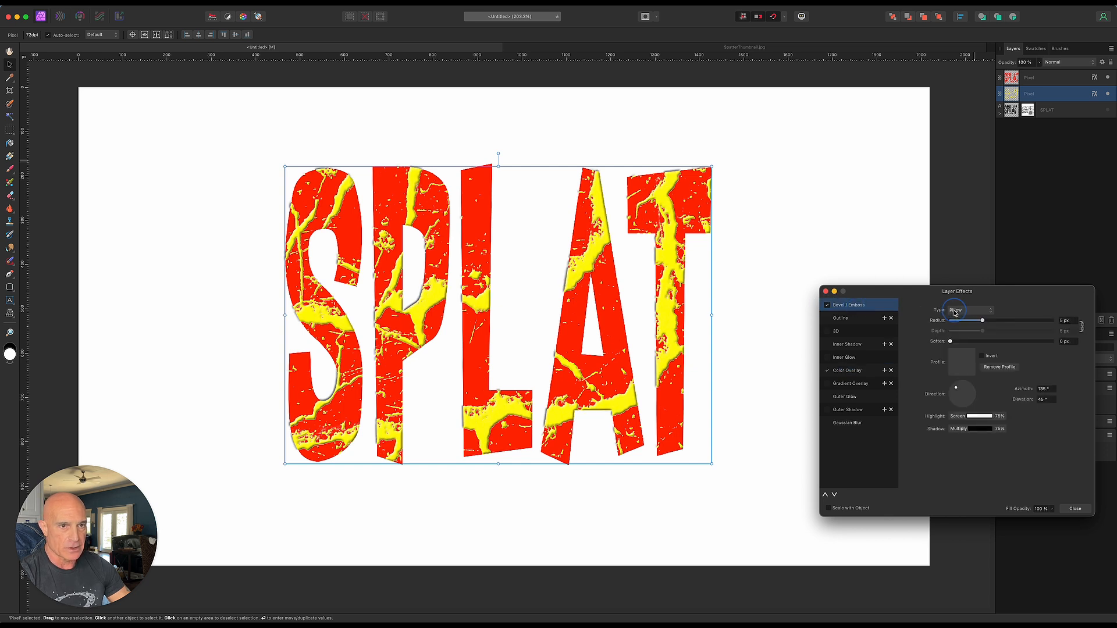
pyautogui.click(957, 288)
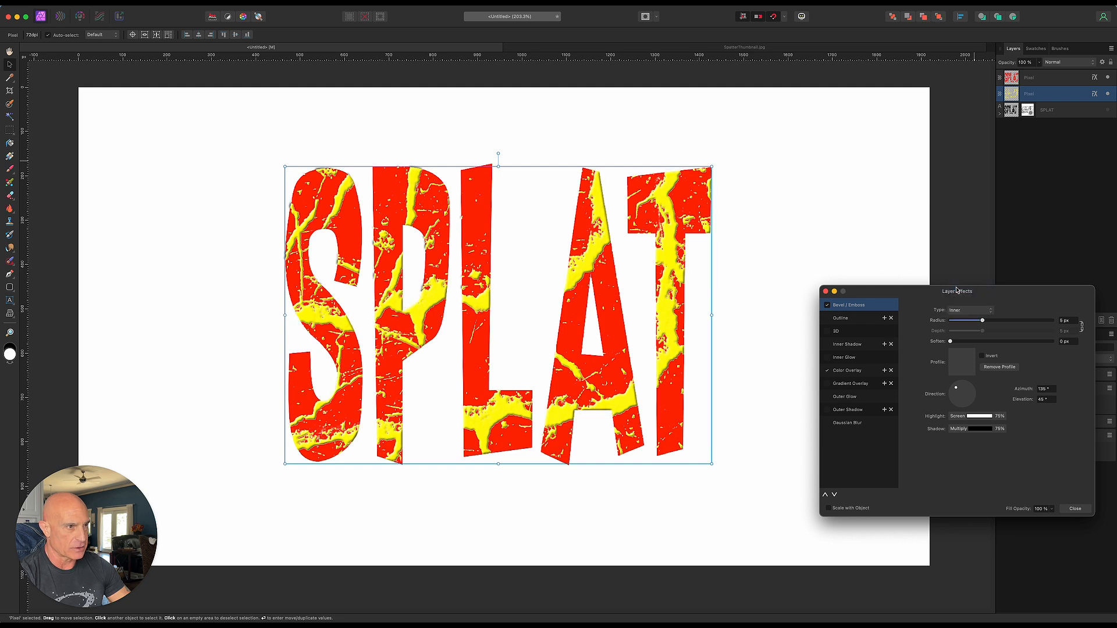
pyautogui.click(1082, 328)
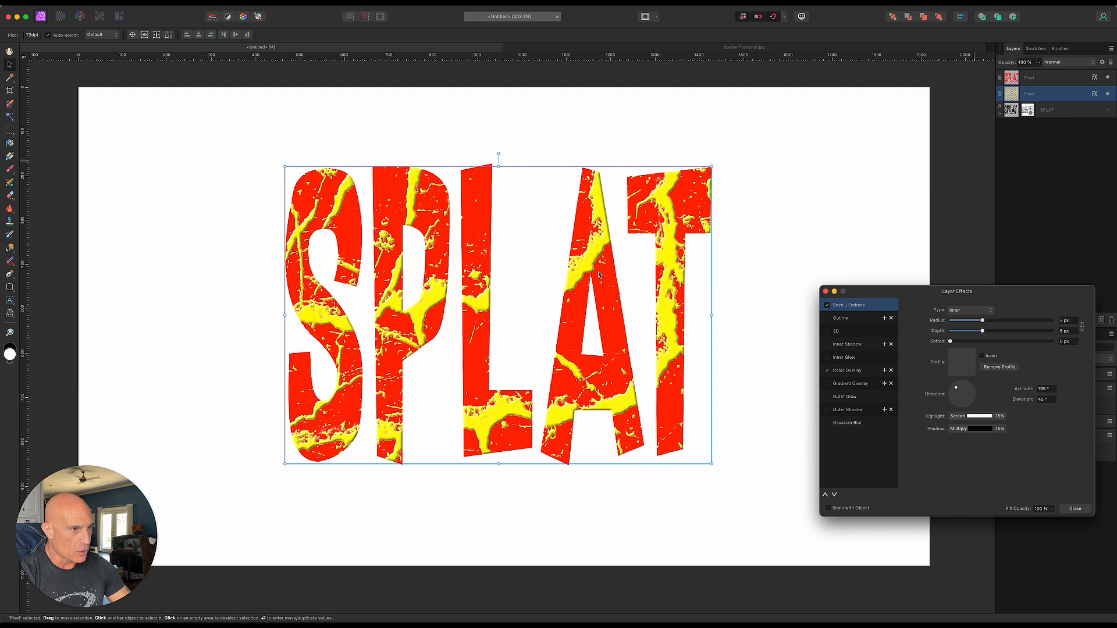
pyautogui.moveTo(982, 321)
pyautogui.mouseDown()
pyautogui.moveTo(965, 325)
pyautogui.moveTo(979, 336)
pyautogui.mouseUp()
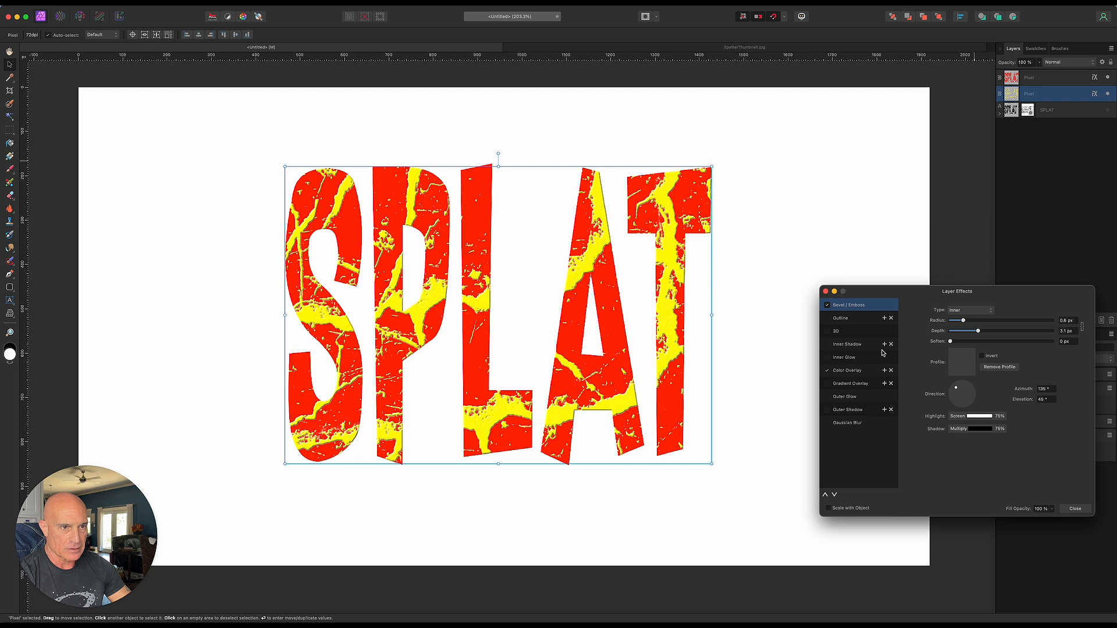
pyautogui.click(826, 292)
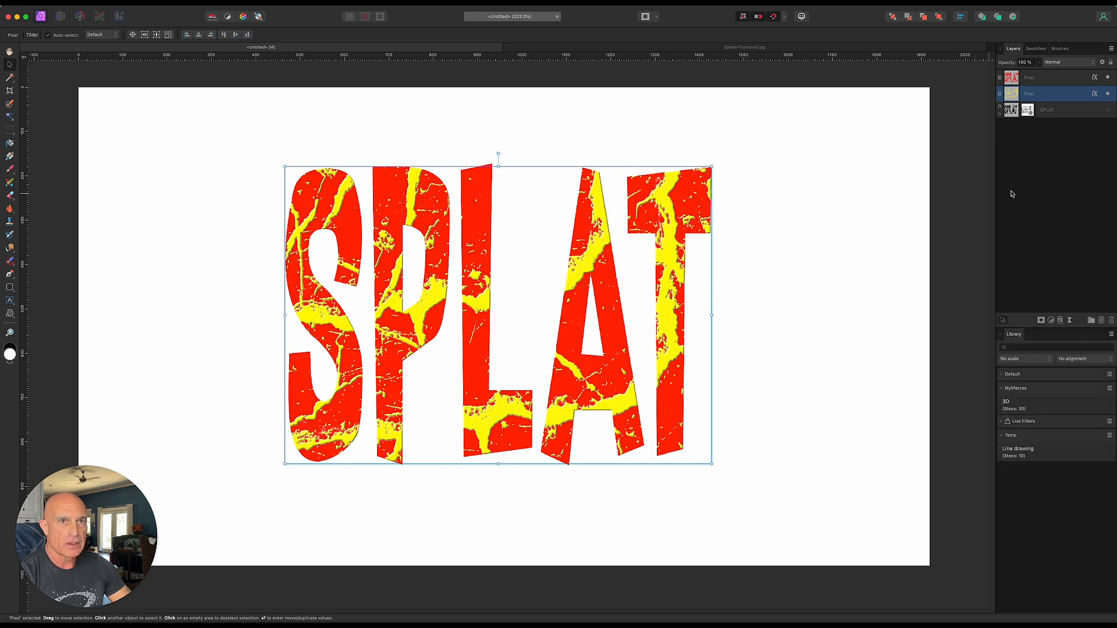
# Step: Add an Inner Bevel / Emboss effect to the red letters layer with unlinked radius 0.9 px and depth 3.4 px
pyautogui.click(1096, 80)
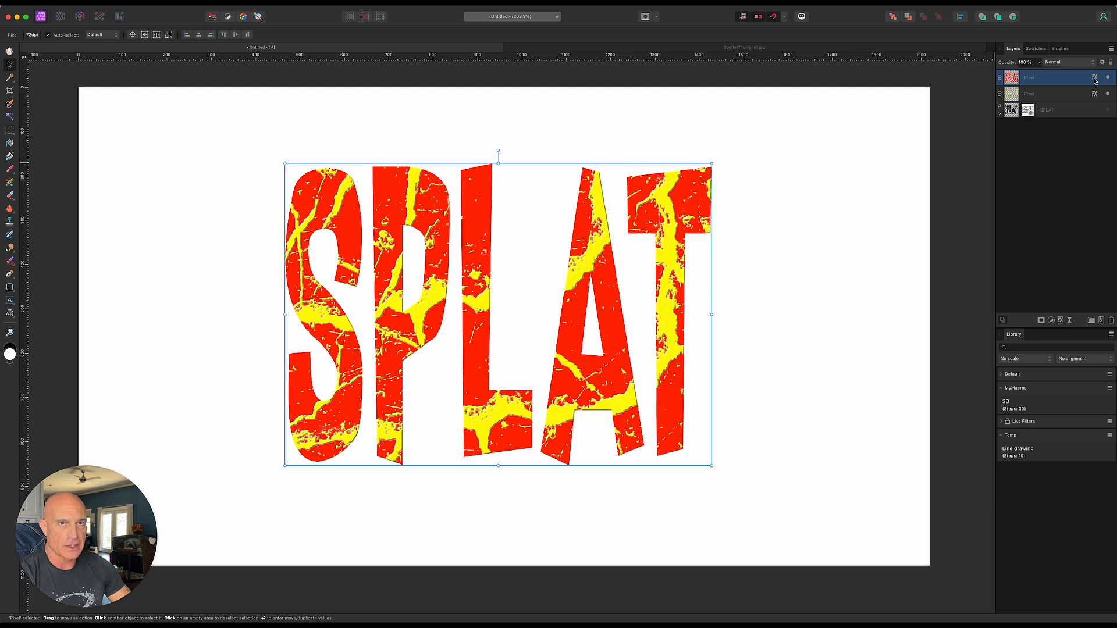
pyautogui.click(1094, 78)
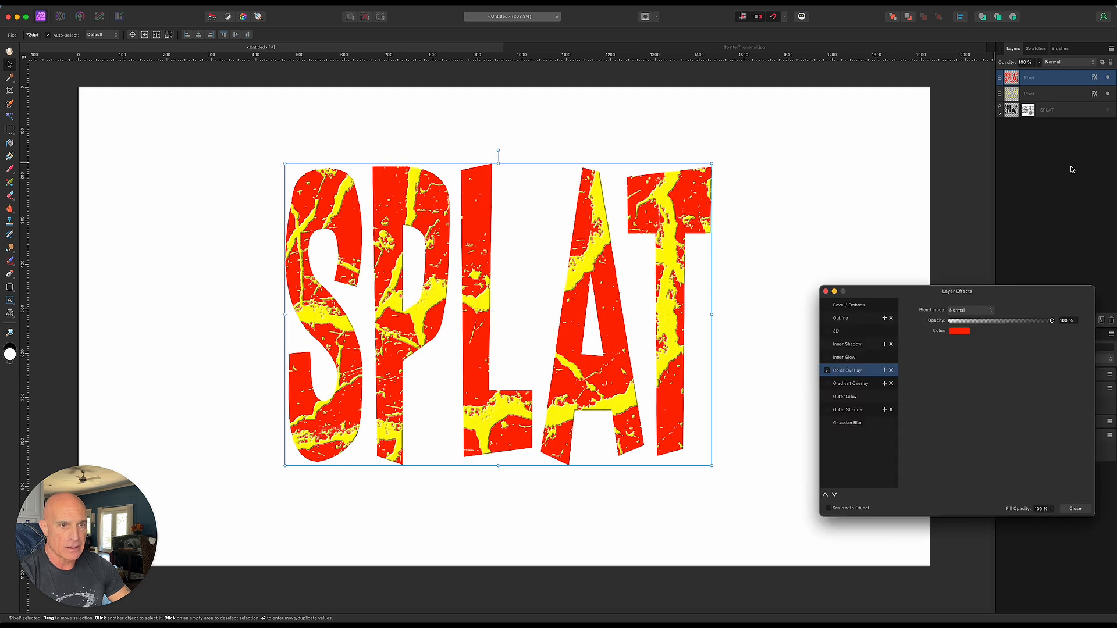
pyautogui.click(827, 306)
pyautogui.click(865, 308)
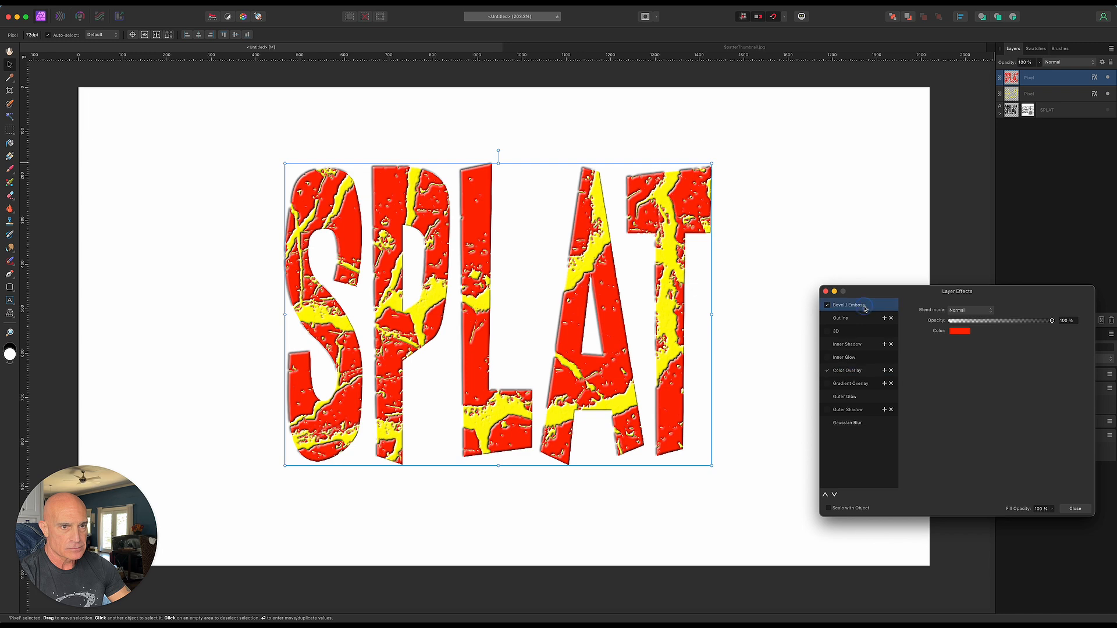
pyautogui.click(954, 311)
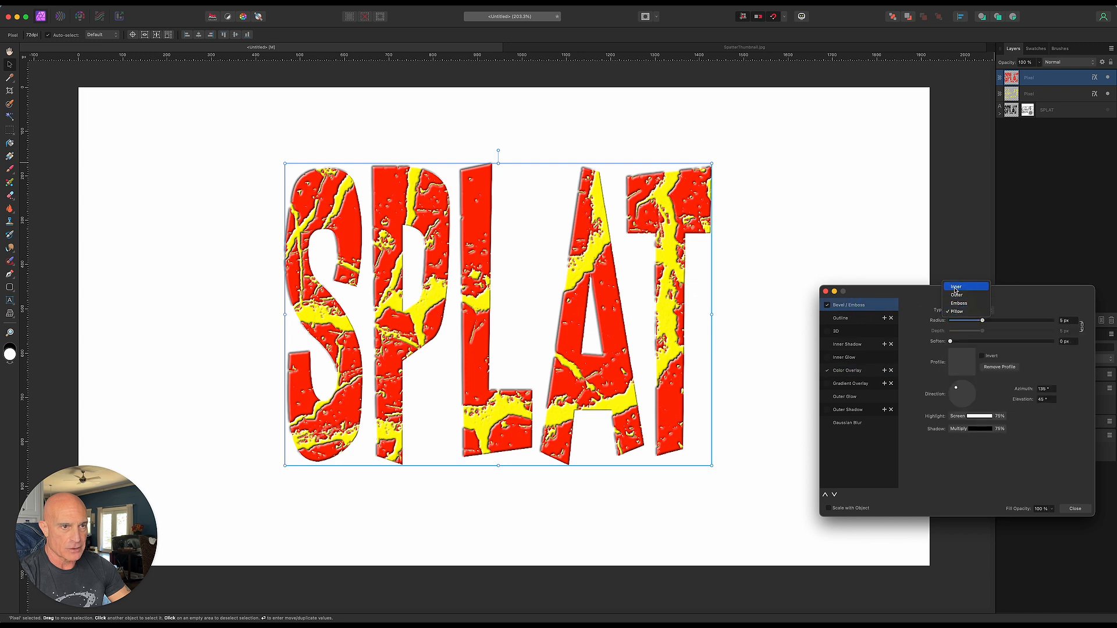
pyautogui.click(957, 289)
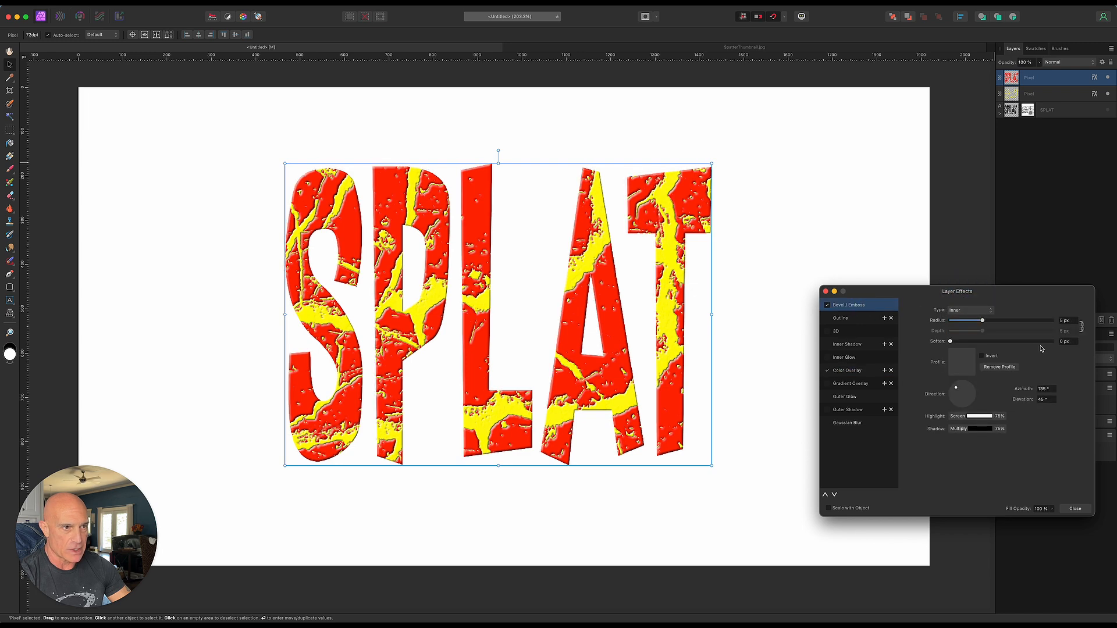
pyautogui.click(1082, 327)
pyautogui.moveTo(982, 320)
pyautogui.mouseDown()
pyautogui.moveTo(968, 321)
pyautogui.moveTo(982, 336)
pyautogui.moveTo(960, 337)
pyautogui.moveTo(979, 337)
pyautogui.mouseUp()
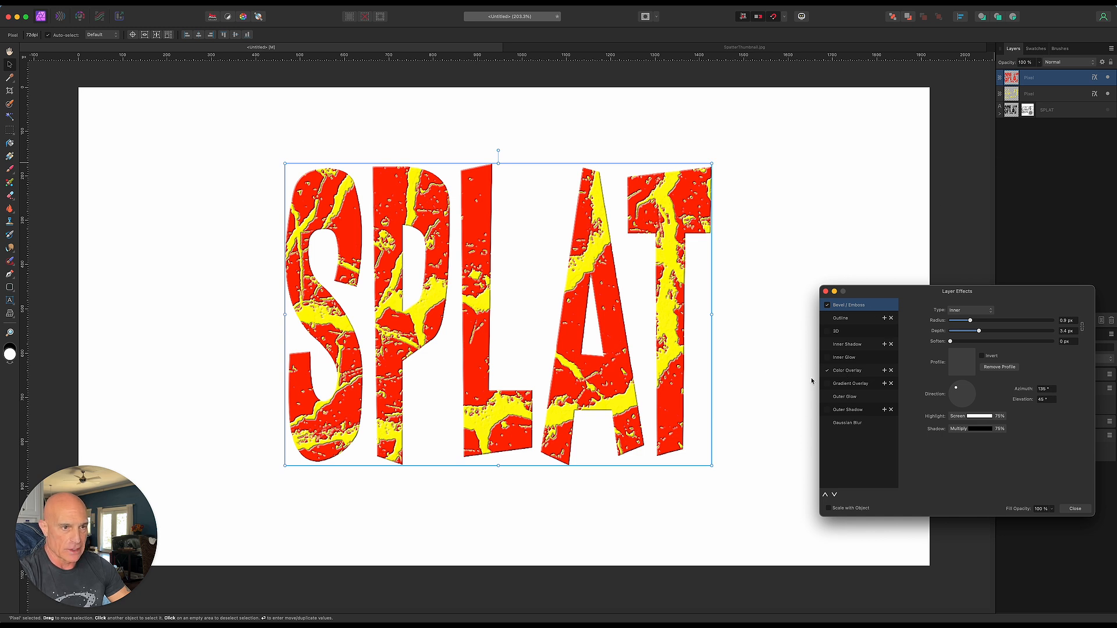
# Step: Add an orange Inner Glow from the center to the red letters layer, with radius 28 px and intensity 41%
pyautogui.click(855, 357)
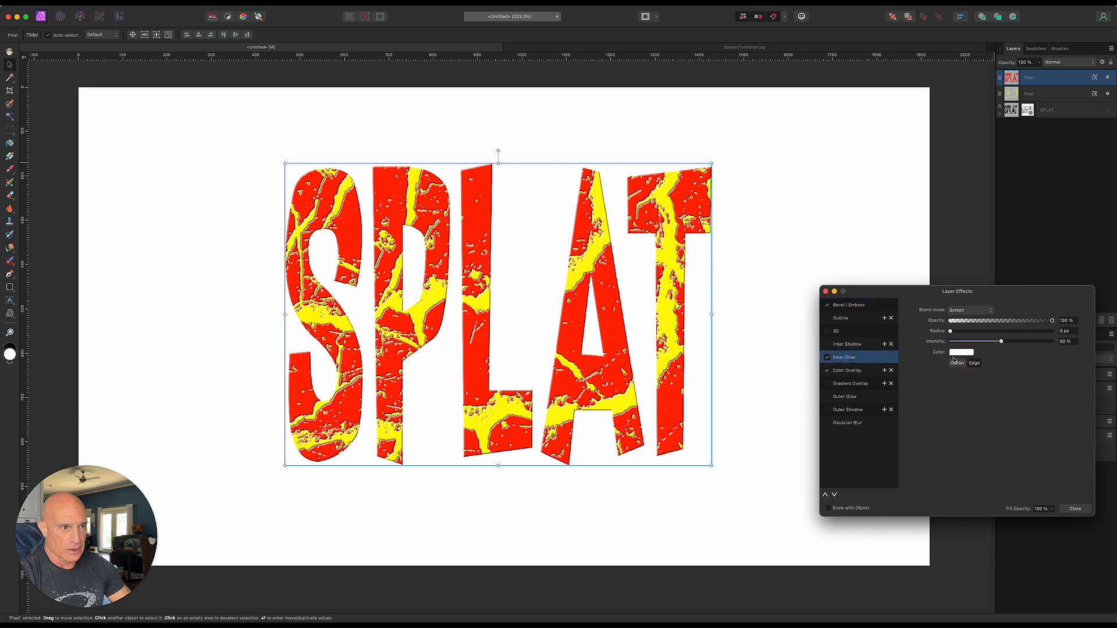
pyautogui.moveTo(950, 331); pyautogui.dragTo(1014, 336)
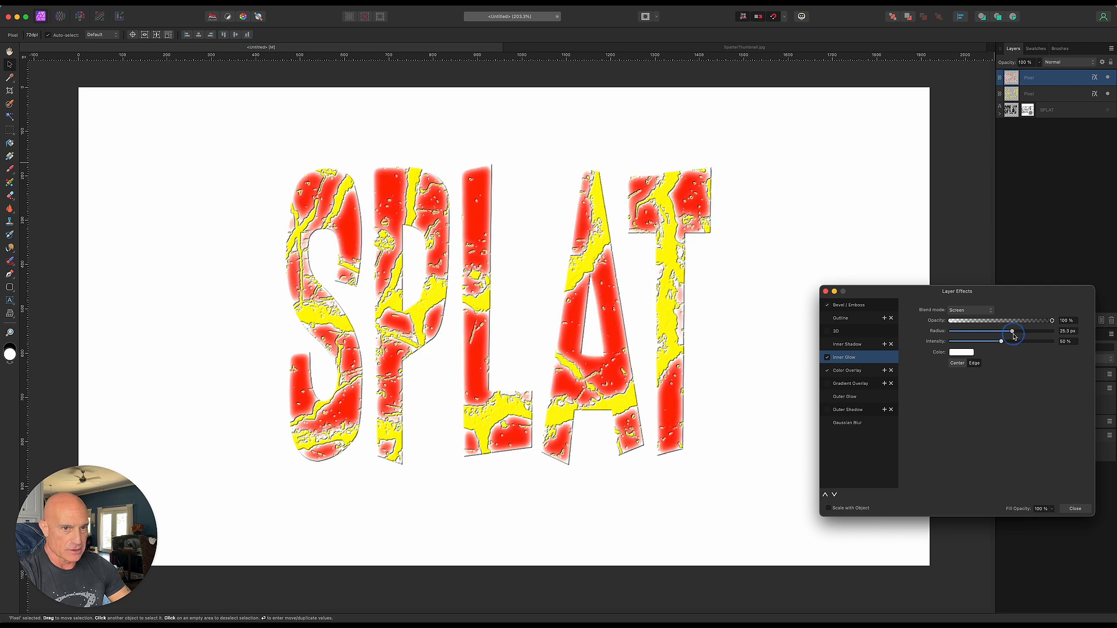
pyautogui.moveTo(1014, 336); pyautogui.dragTo(1013, 336)
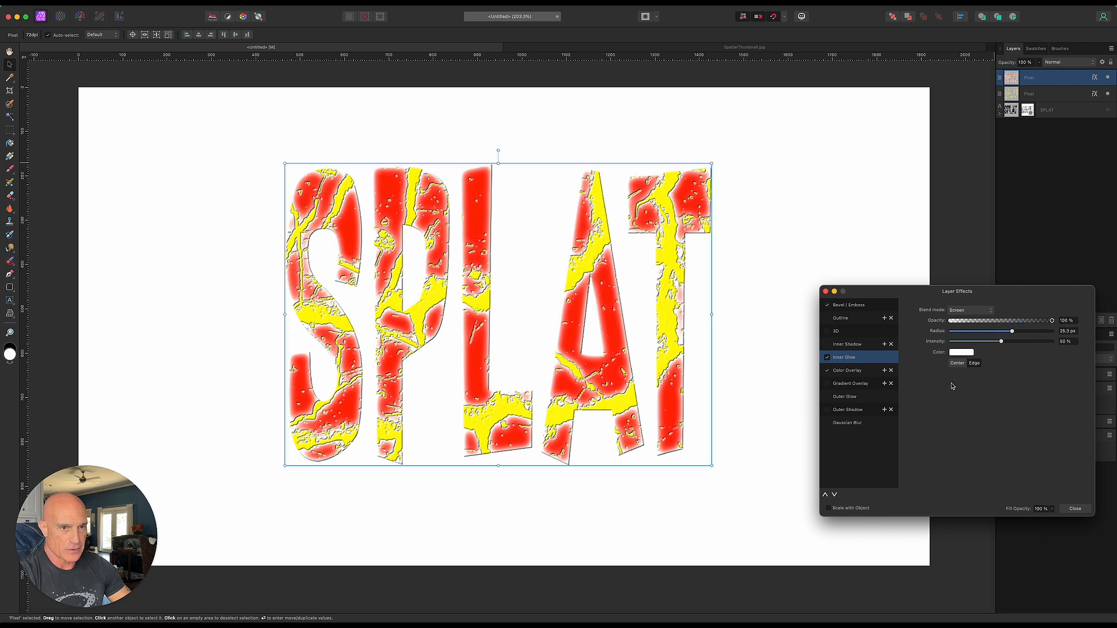
pyautogui.click(957, 363)
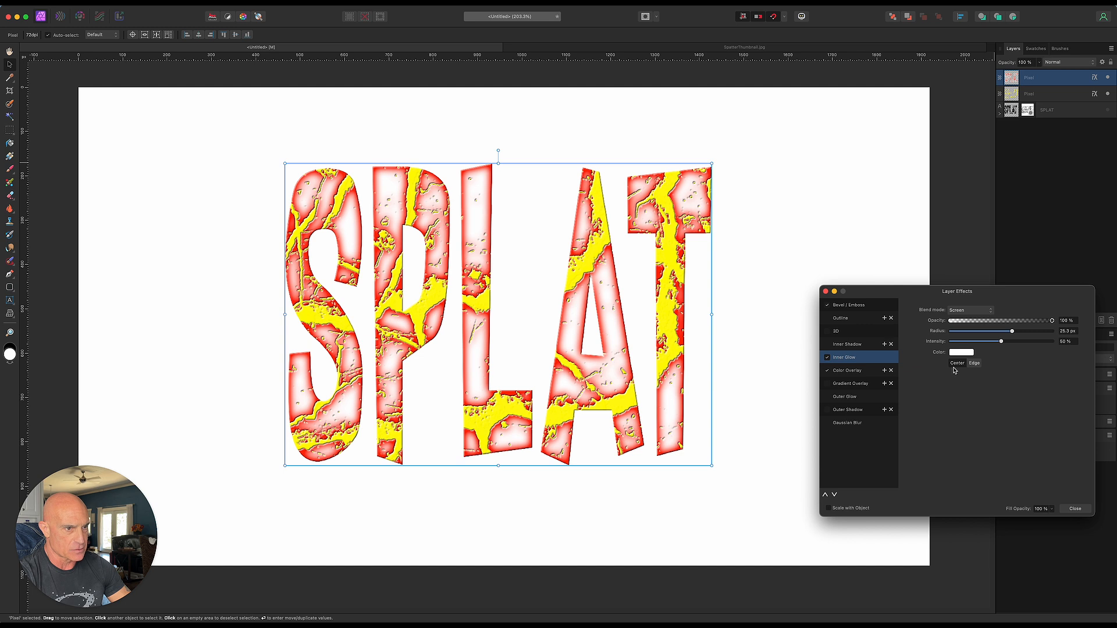
pyautogui.moveTo(1013, 331); pyautogui.dragTo(988, 335)
pyautogui.click(961, 353)
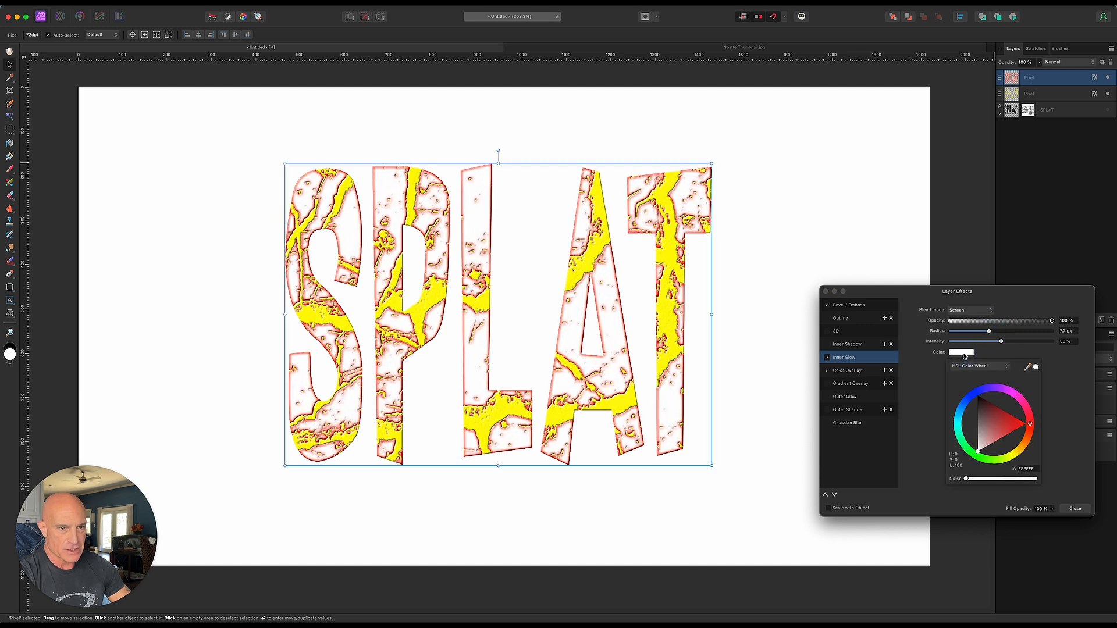
pyautogui.moveTo(1022, 451)
pyautogui.mouseDown()
pyautogui.moveTo(1028, 435)
pyautogui.moveTo(1022, 449)
pyautogui.mouseUp()
pyautogui.moveTo(989, 333)
pyautogui.mouseDown()
pyautogui.moveTo(1015, 337)
pyautogui.moveTo(991, 341)
pyautogui.mouseUp()
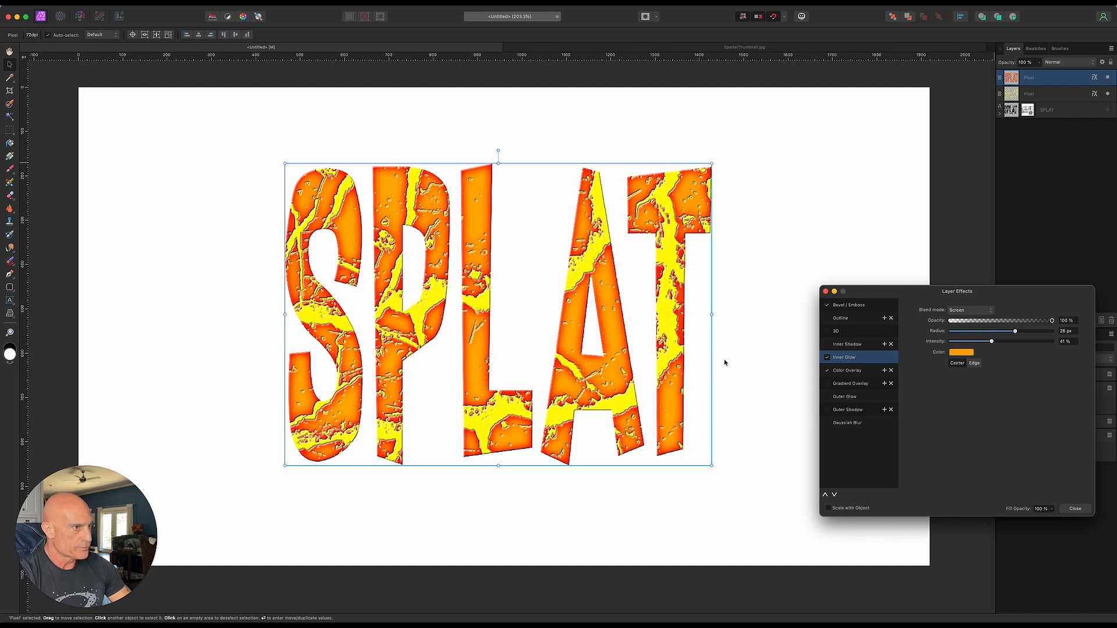
pyautogui.click(825, 292)
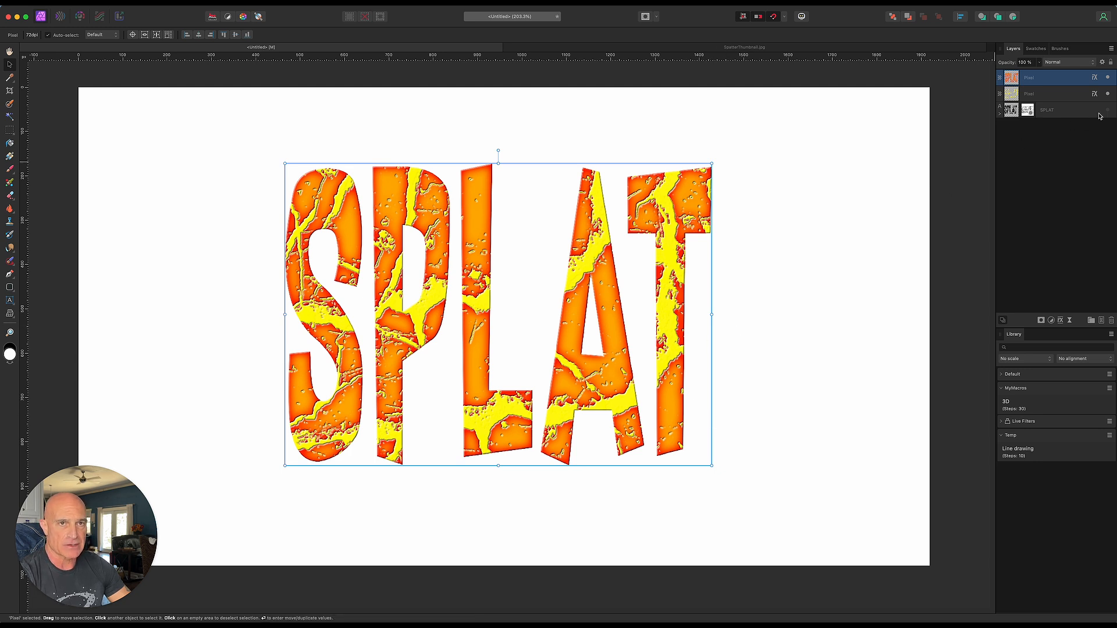
# Step: Make the SPLAT text layer visible and delete its mask, checking the plain text without the two pixel layers above it
pyautogui.click(1077, 115)
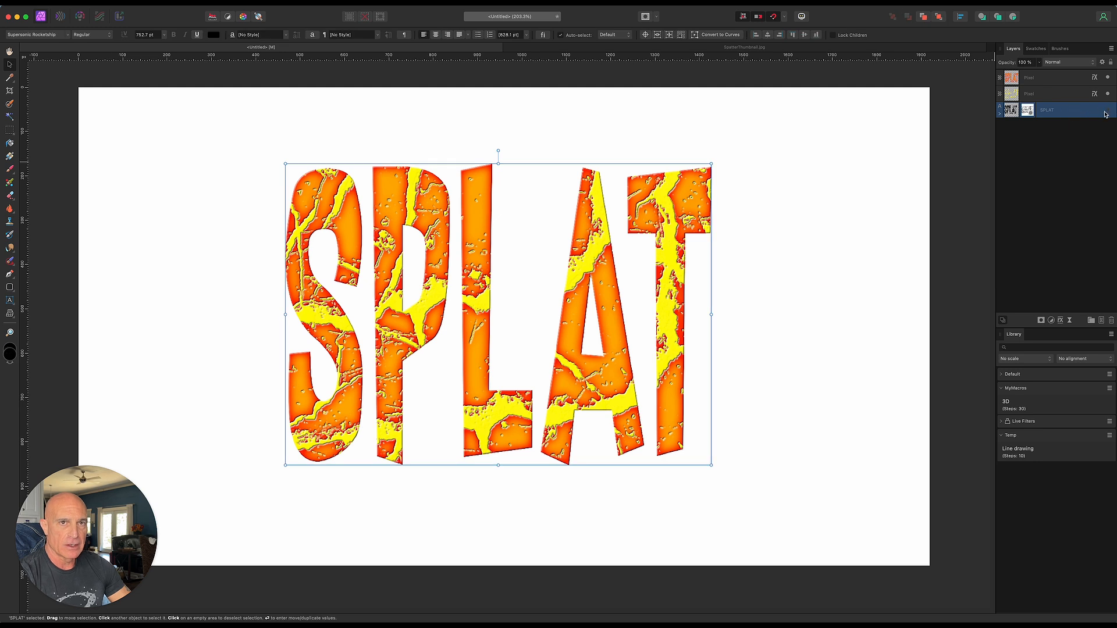
pyautogui.click(1000, 114)
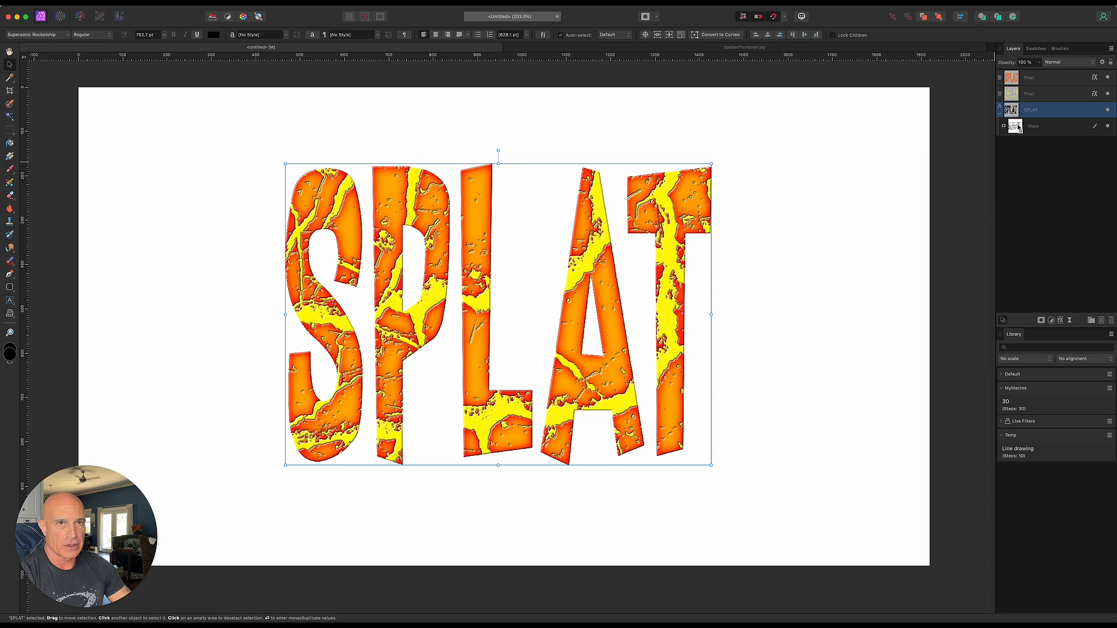
pyautogui.click(1055, 130)
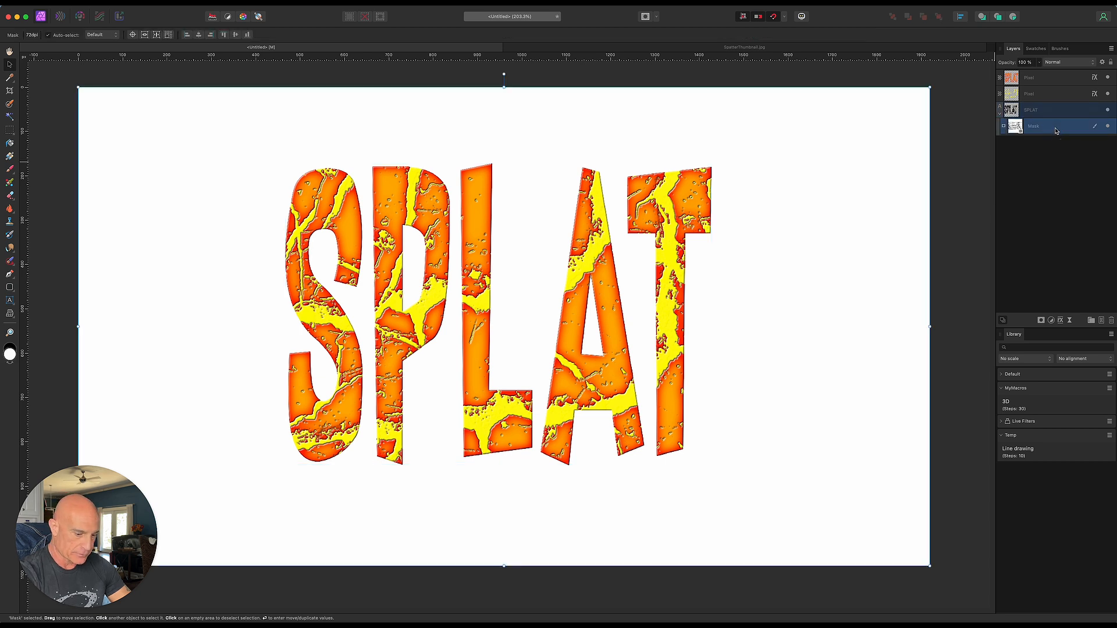
pyautogui.press('Delete')
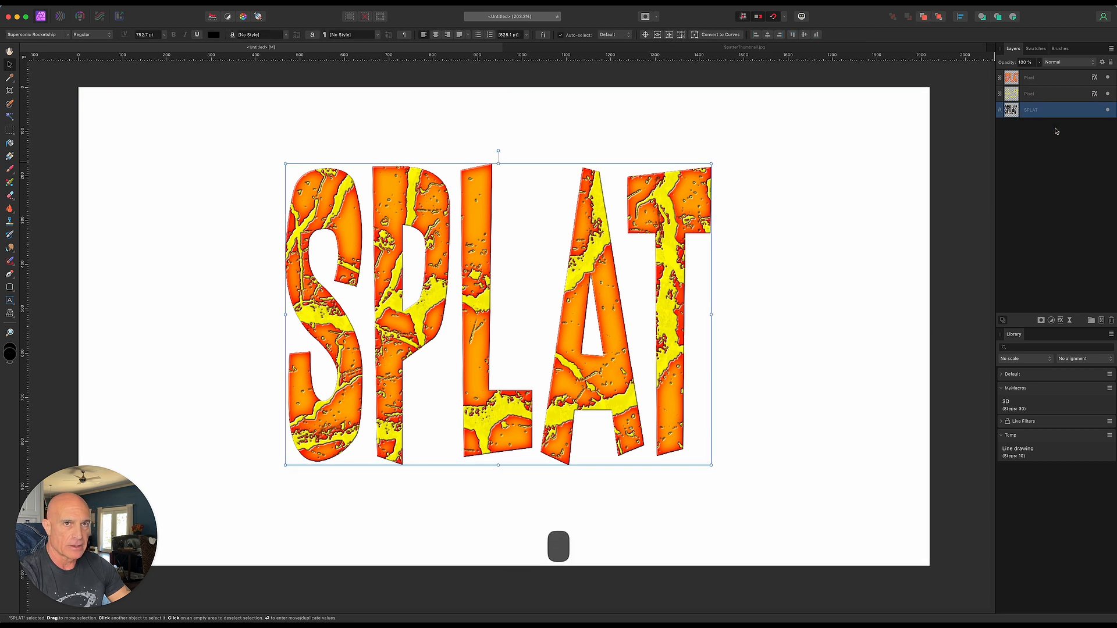
pyautogui.click(1107, 78)
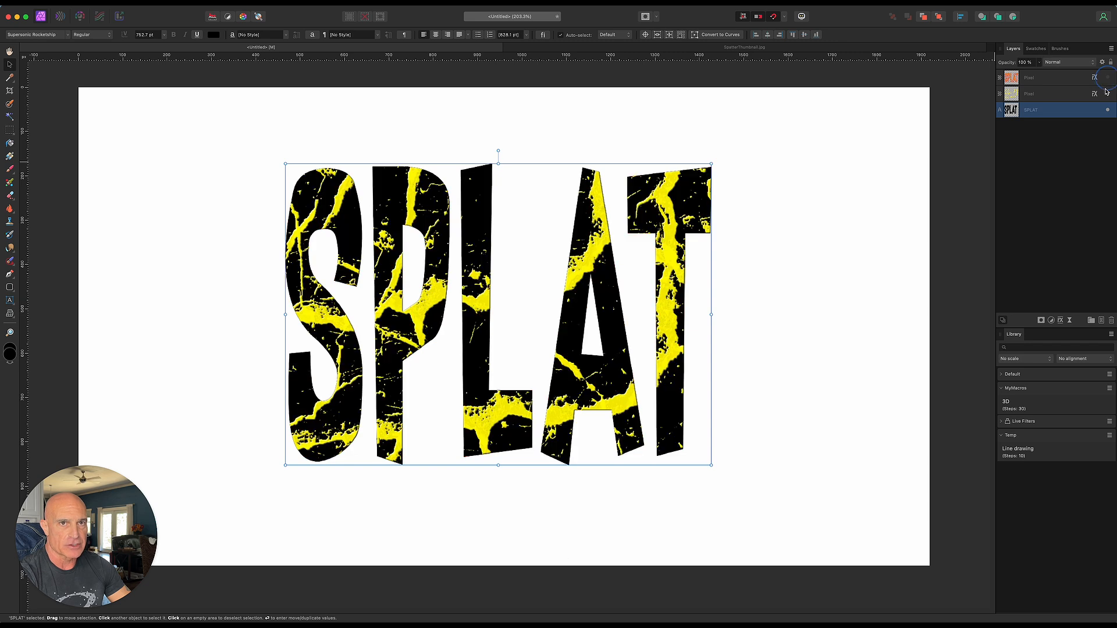
pyautogui.click(1106, 94)
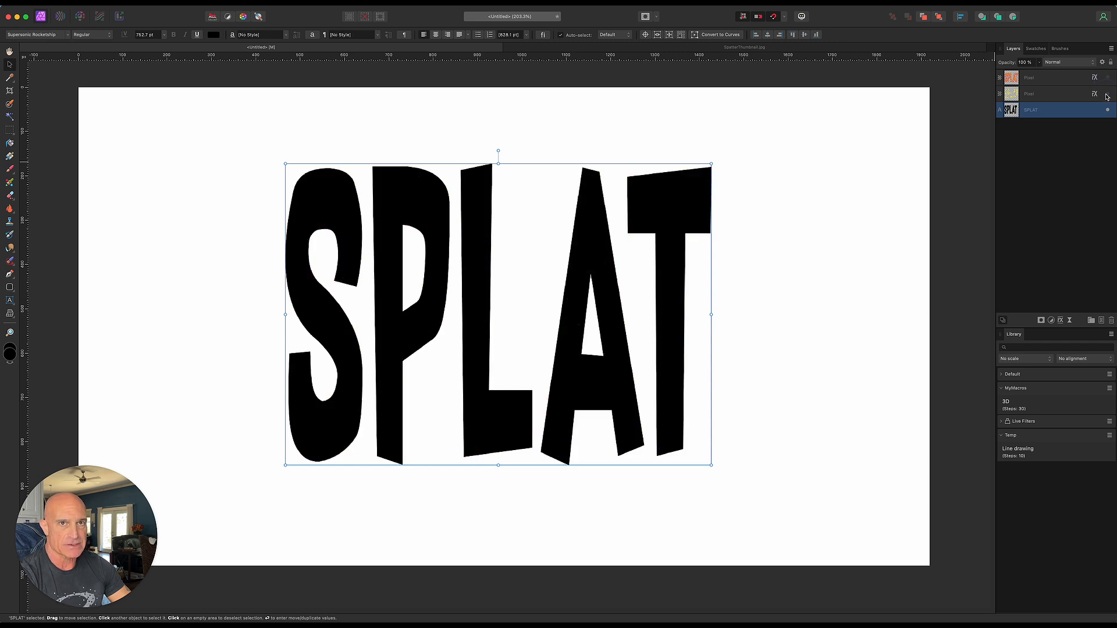
pyautogui.click(1107, 94)
pyautogui.click(1107, 78)
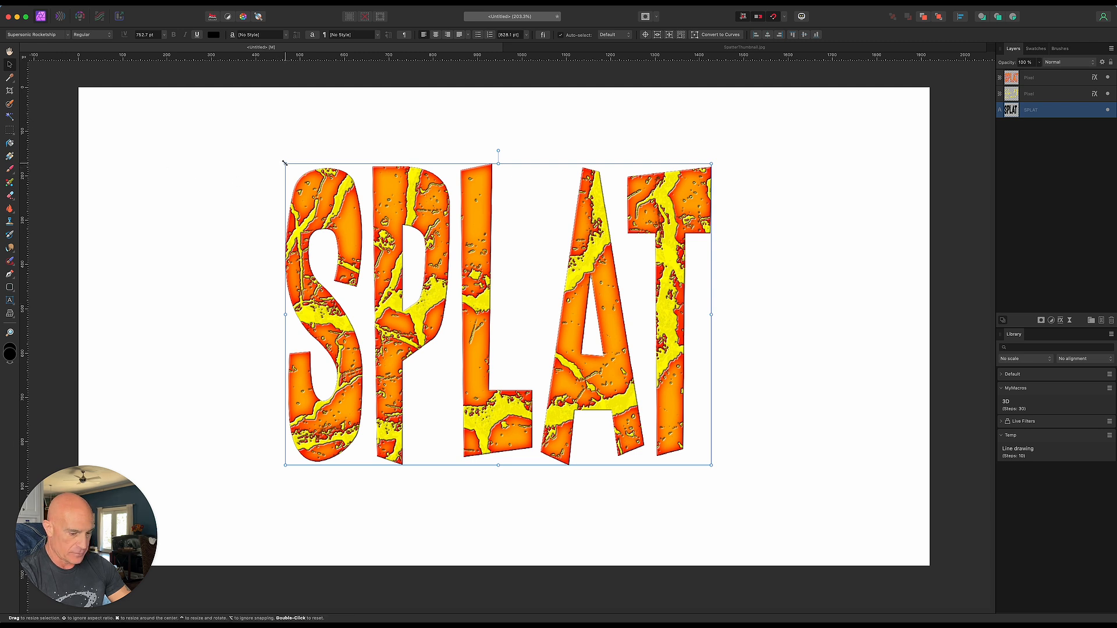
# Step: Enlarge the black SPLAT text to about 813 pt and reposition it so it extends beyond the coloured letters on all sides
pyautogui.moveTo(286, 163); pyautogui.dragTo(265, 149)
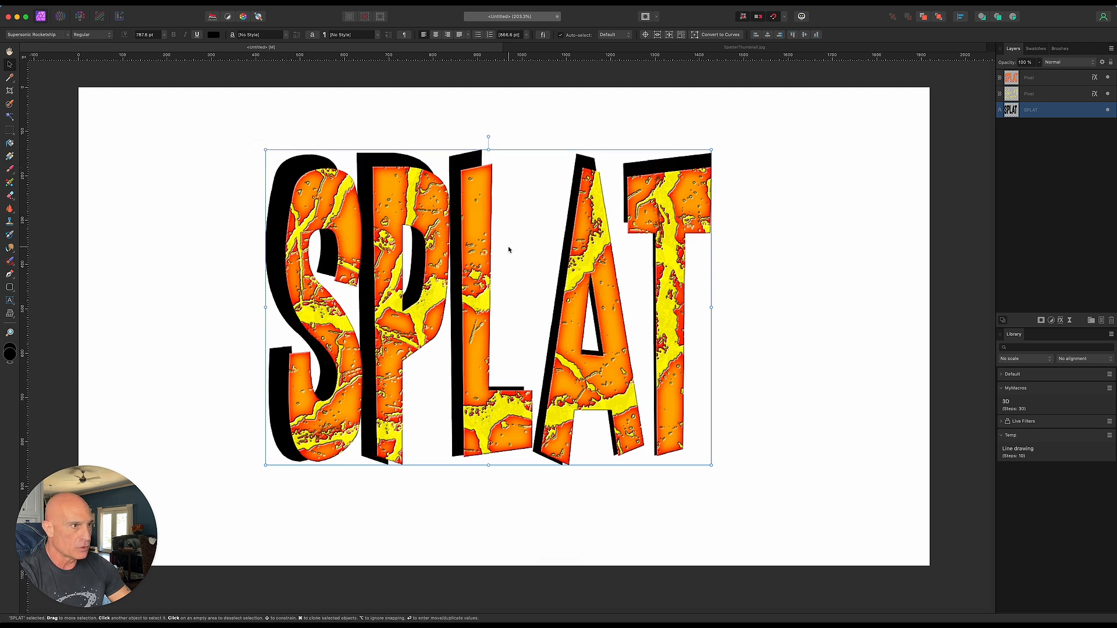
pyautogui.moveTo(467, 164); pyautogui.dragTo(477, 172)
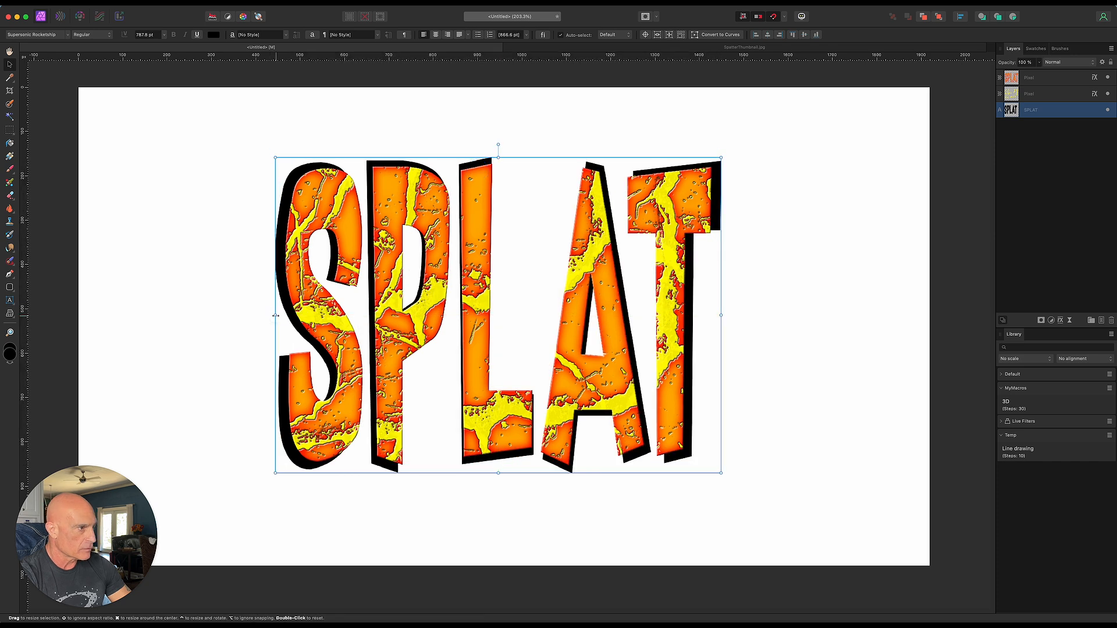
pyautogui.moveTo(276, 316); pyautogui.dragTo(269, 317)
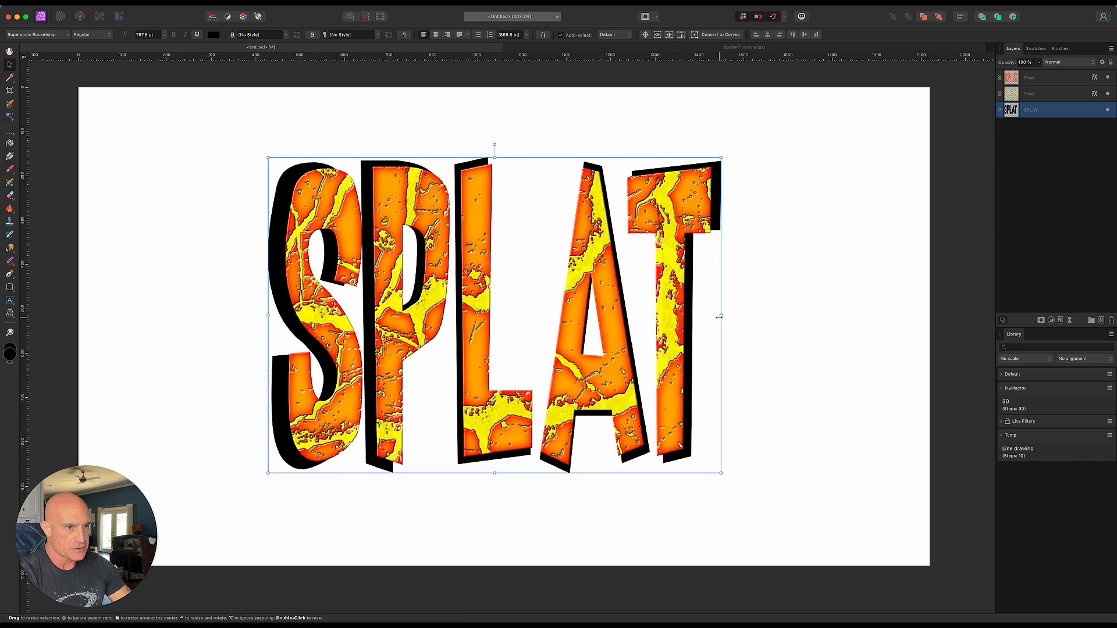
pyautogui.moveTo(721, 316); pyautogui.dragTo(726, 316)
pyautogui.moveTo(498, 157); pyautogui.dragTo(498, 152)
pyautogui.moveTo(497, 472); pyautogui.dragTo(497, 478)
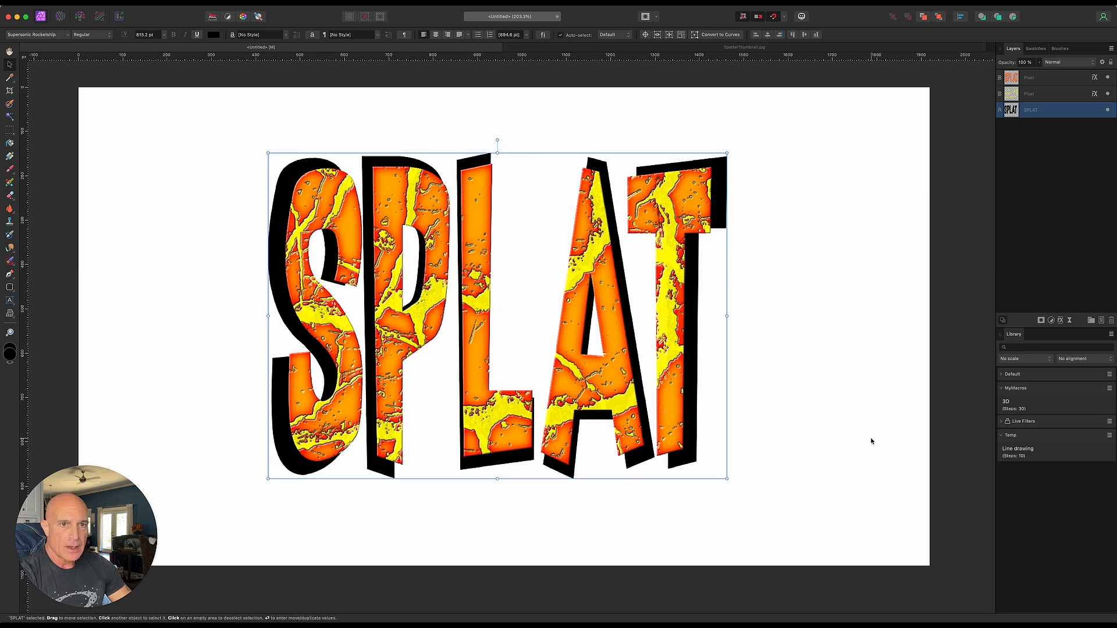
# Step: Add a live Gaussian Blur with a radius of about 15 px to the black SPLAT text layer
pyautogui.click(1070, 321)
pyautogui.click(1063, 329)
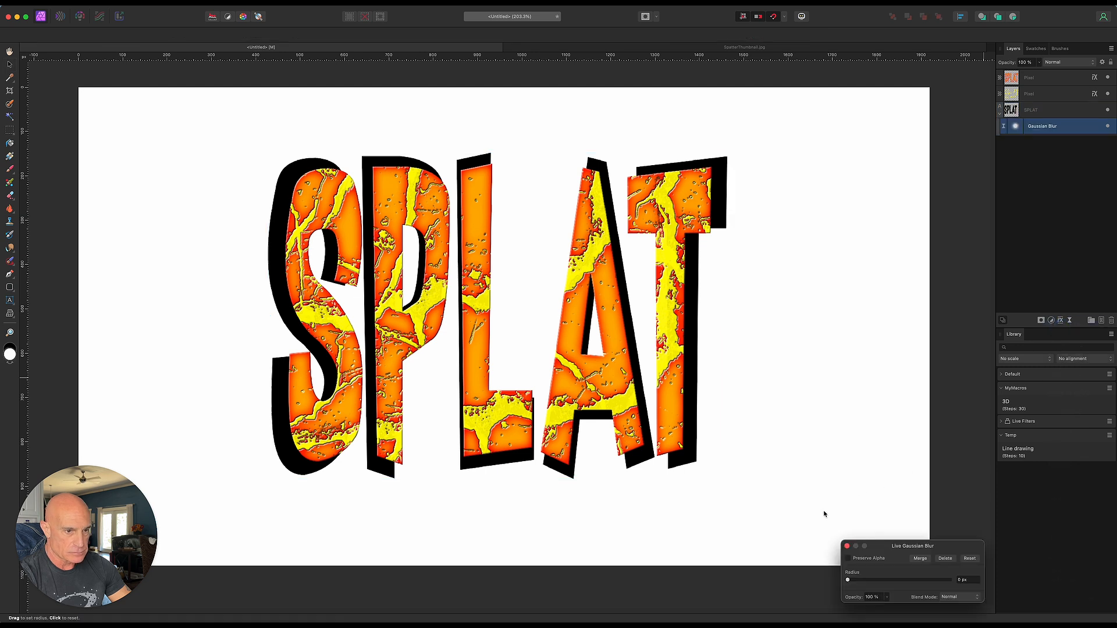
pyautogui.moveTo(848, 580); pyautogui.dragTo(898, 580)
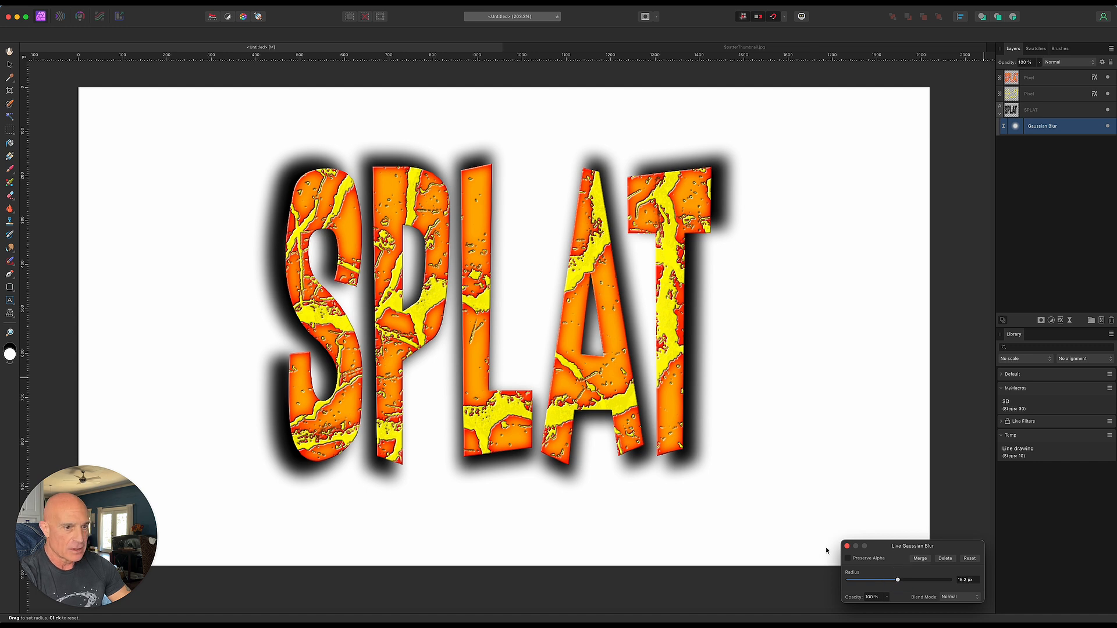
pyautogui.click(847, 546)
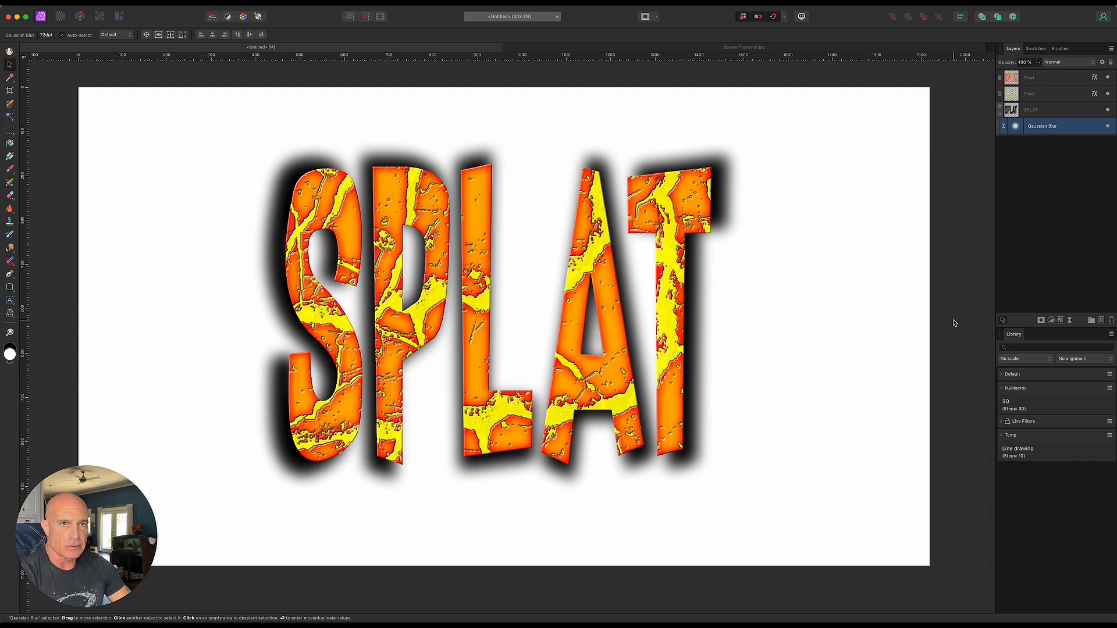
# Step: Rasterize and trim the blurred SPLAT text layer into a pixel layer
pyautogui.click(1059, 112)
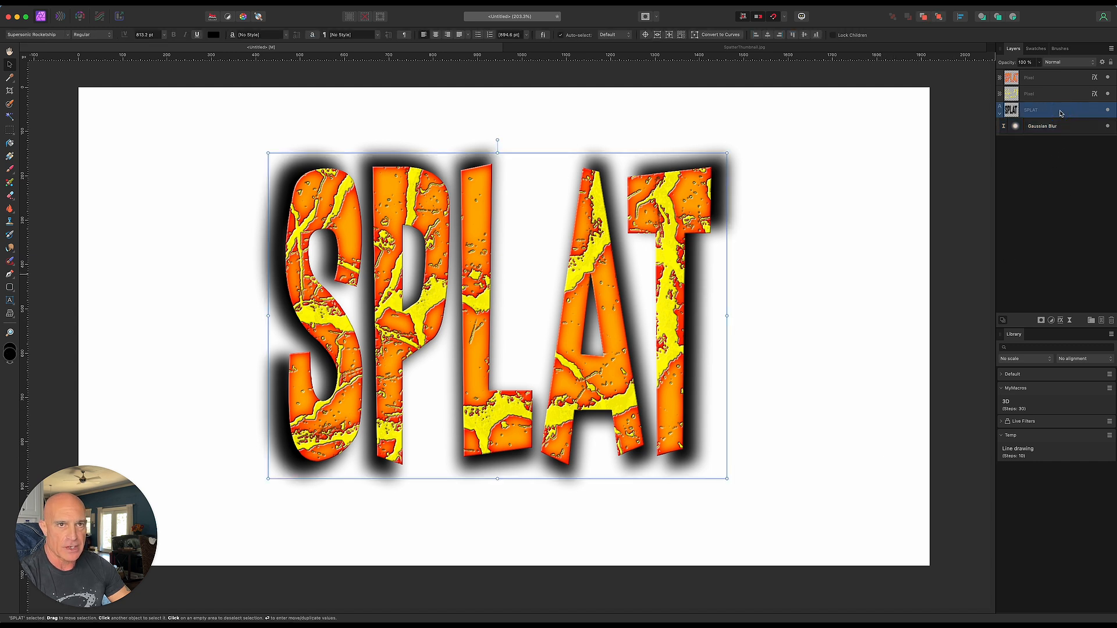
pyautogui.rightClick(1059, 112)
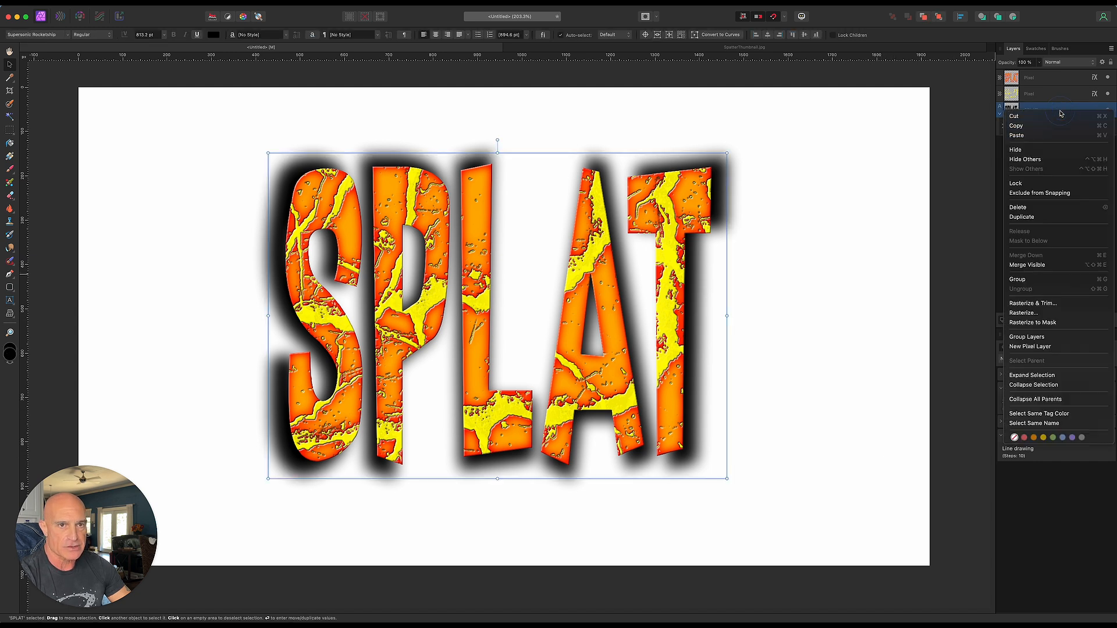
pyautogui.click(1049, 302)
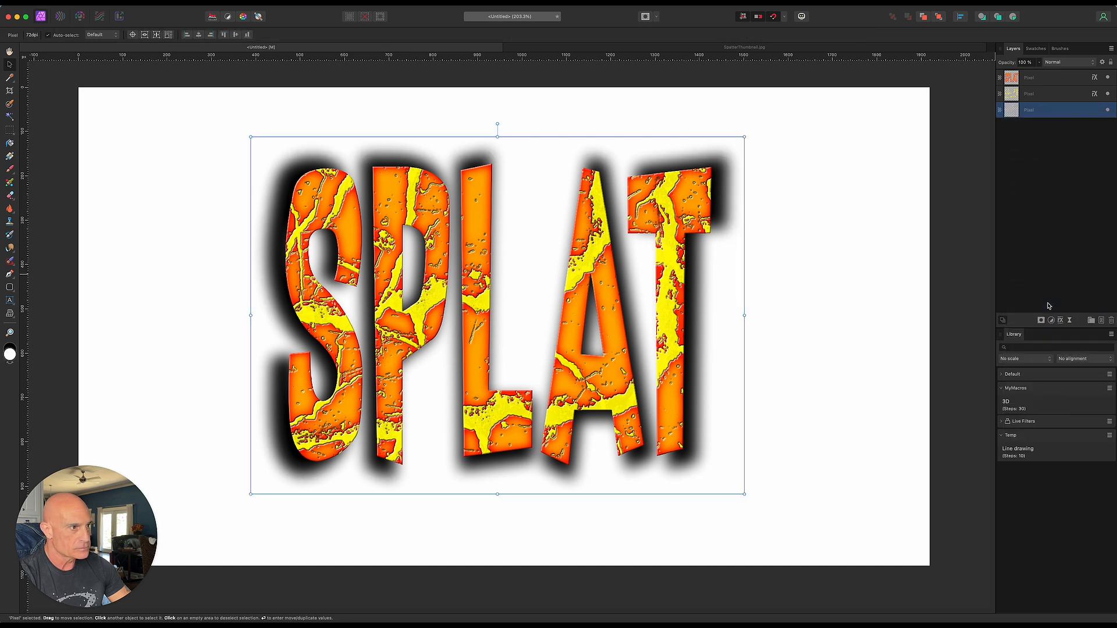
# Step: Mesh warp the blurred shadow layer, bending the middle of its upper and lower edges slightly inward, and apply the warp
pyautogui.click(9, 314)
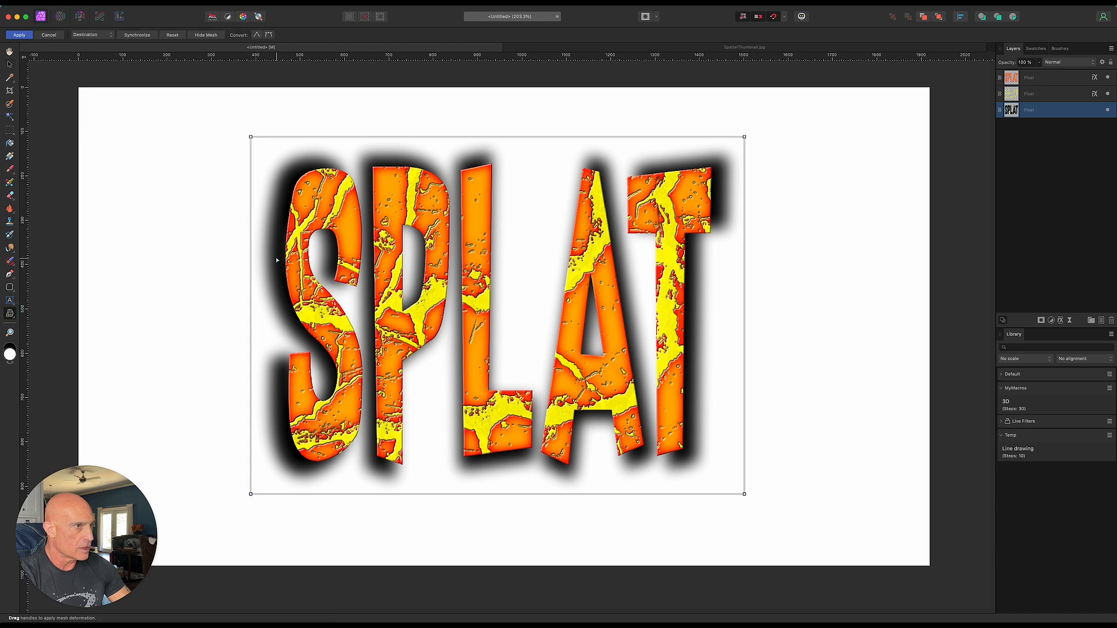
pyautogui.moveTo(513, 137); pyautogui.dragTo(515, 152)
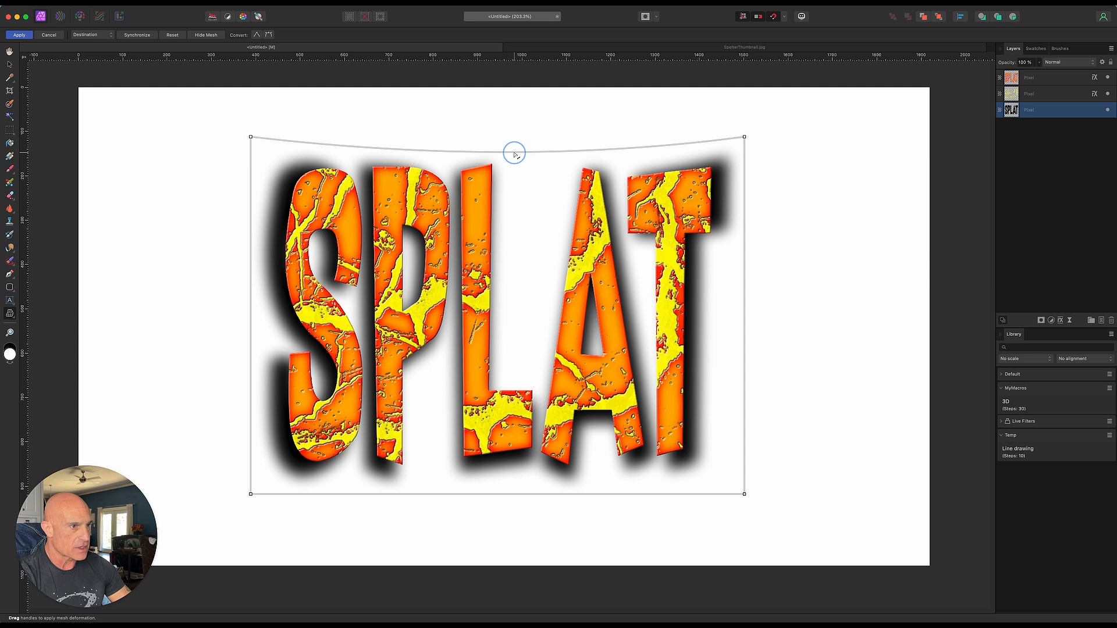
pyautogui.moveTo(511, 494); pyautogui.dragTo(511, 479)
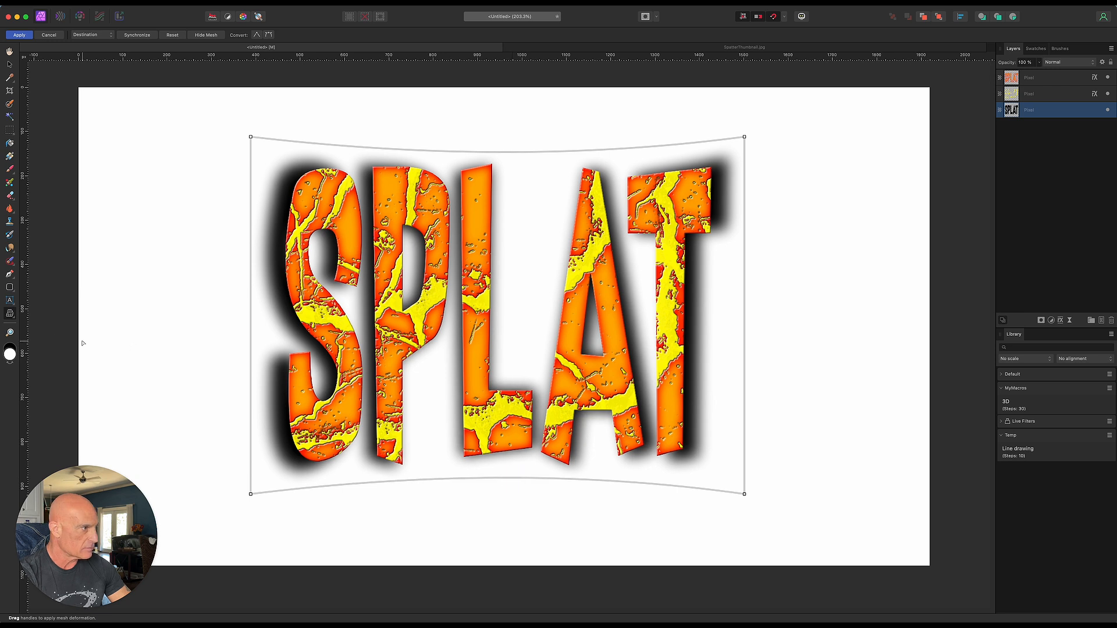
pyautogui.click(19, 35)
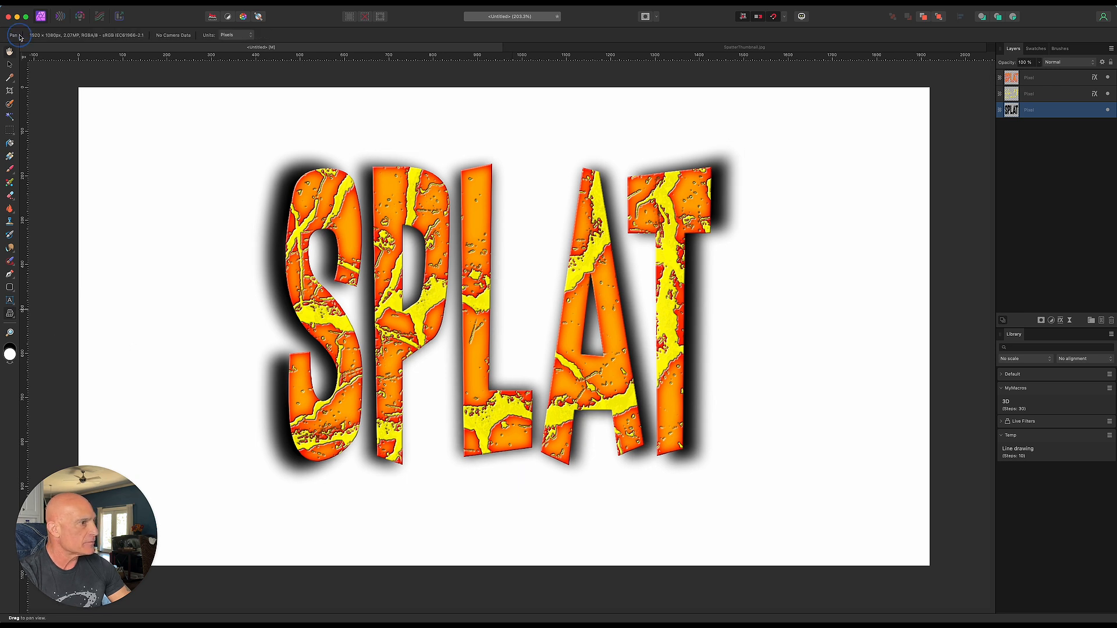